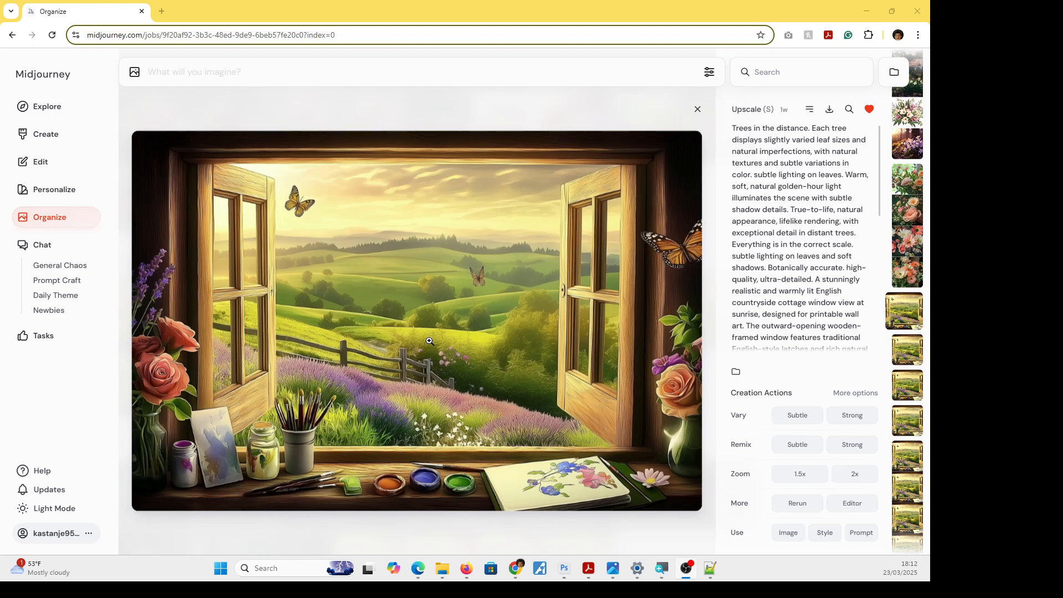
View the upscaled open-window landscape full screen and inspect the hills and lavender field at magnified size.
left_click(495, 349)
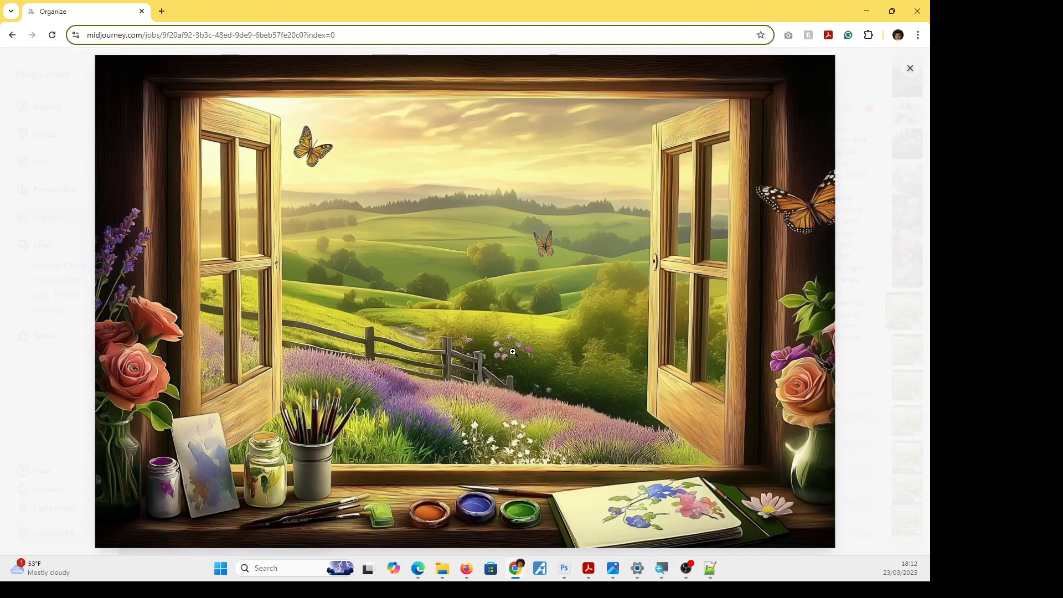
left_click(567, 354)
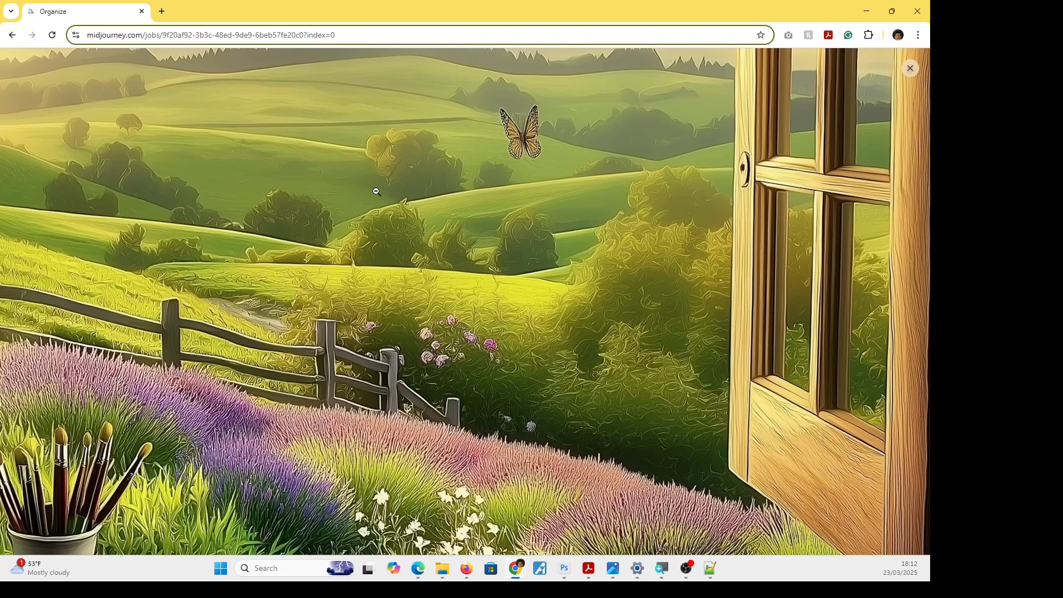
left_click(344, 236)
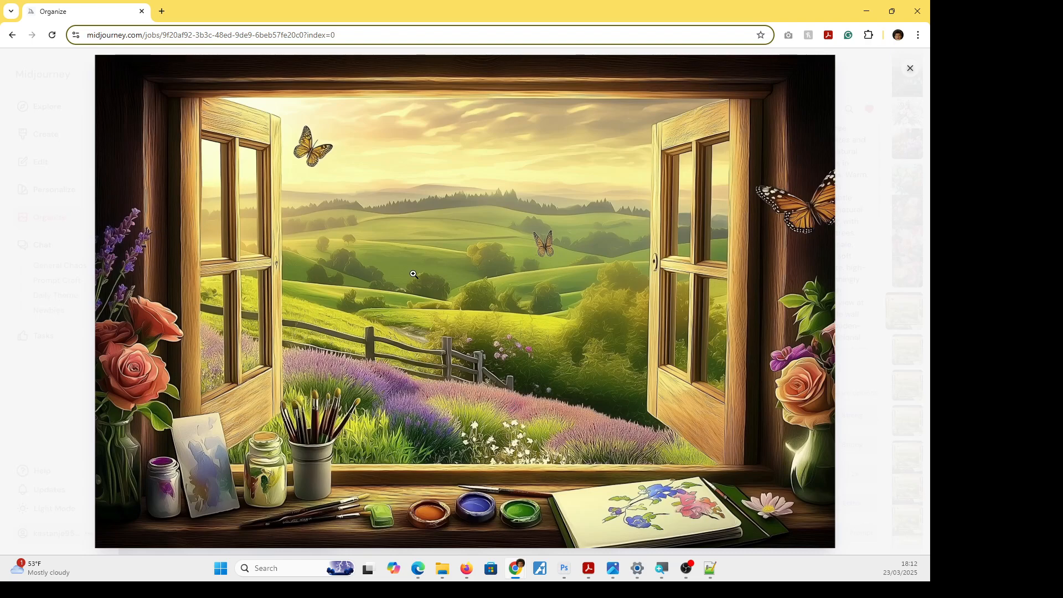
Compare the two Thumbnail.png window-view images in Photos, then return to Midjourney and close the full-screen image.
mouse_move(614, 571)
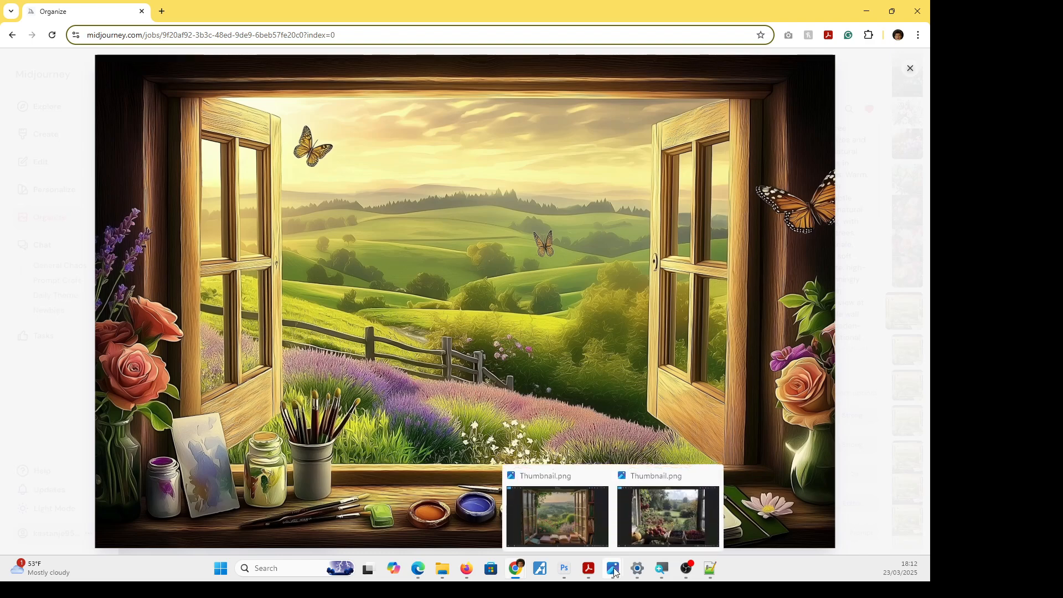
left_click(562, 520)
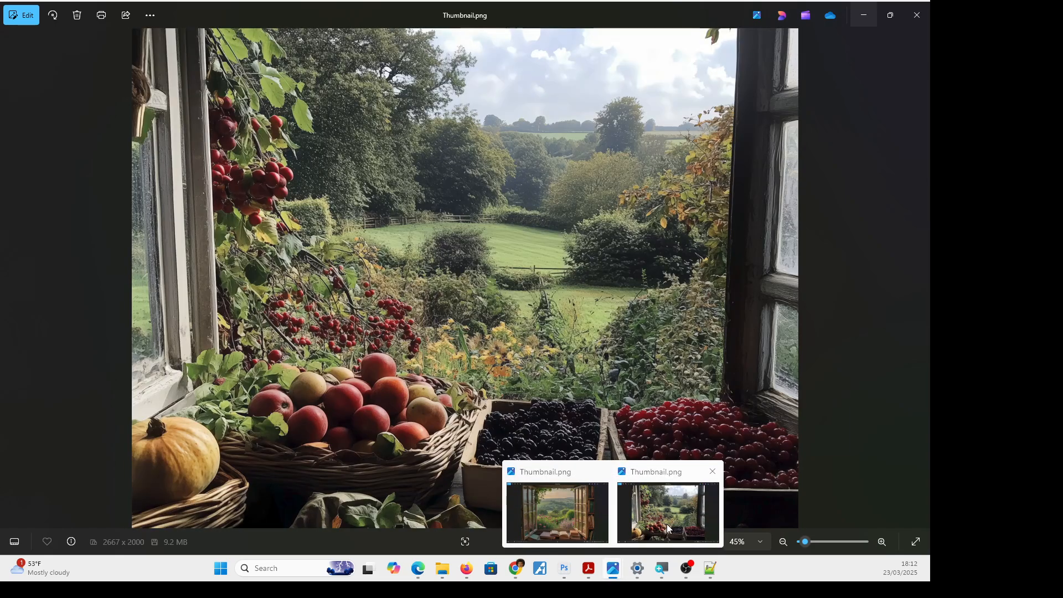
left_click(666, 523)
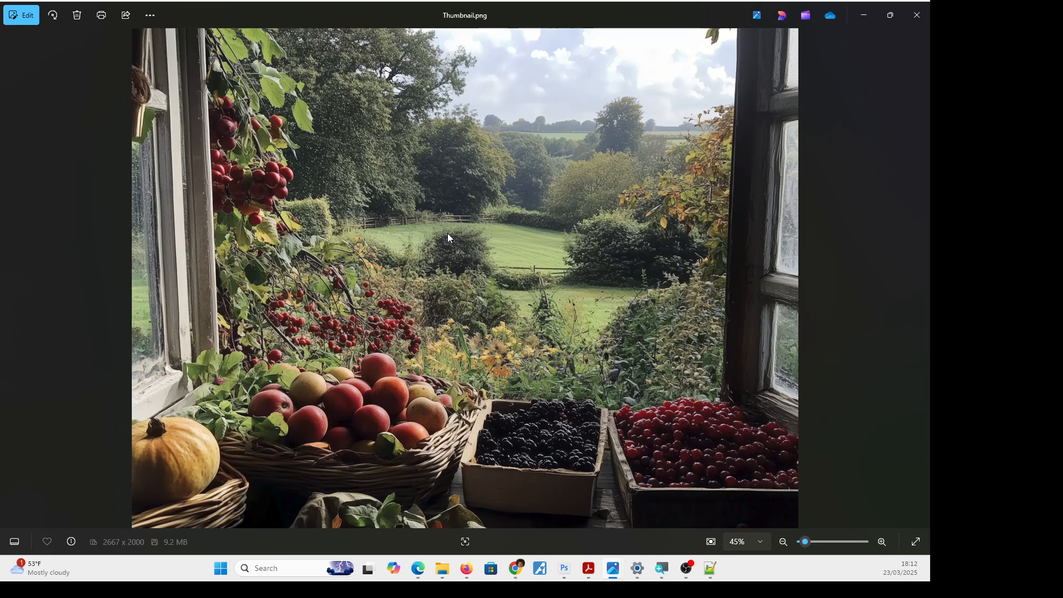
mouse_move(613, 569)
left_click(591, 525)
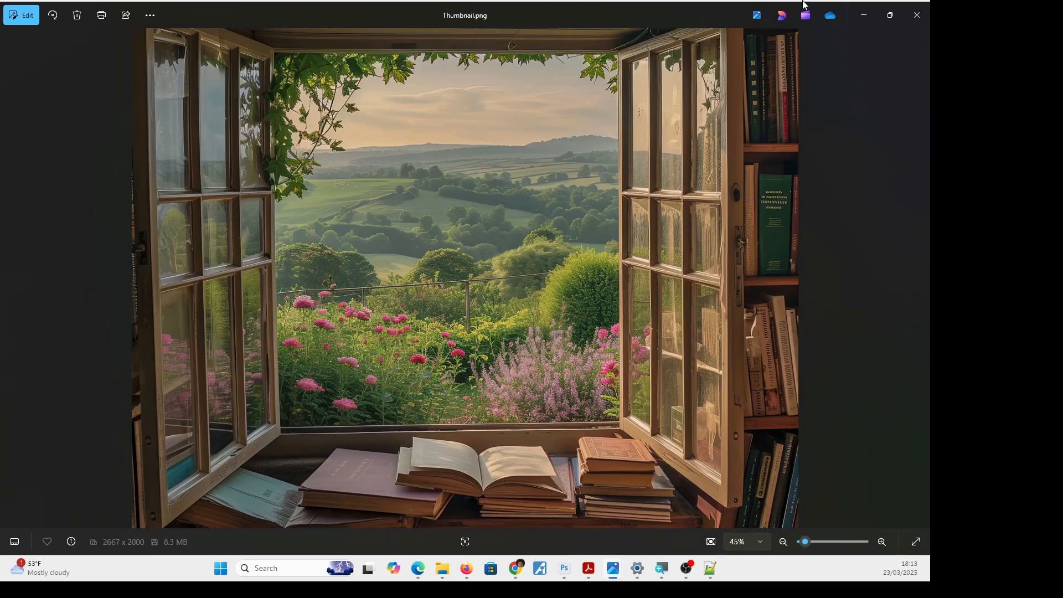
left_click(864, 15)
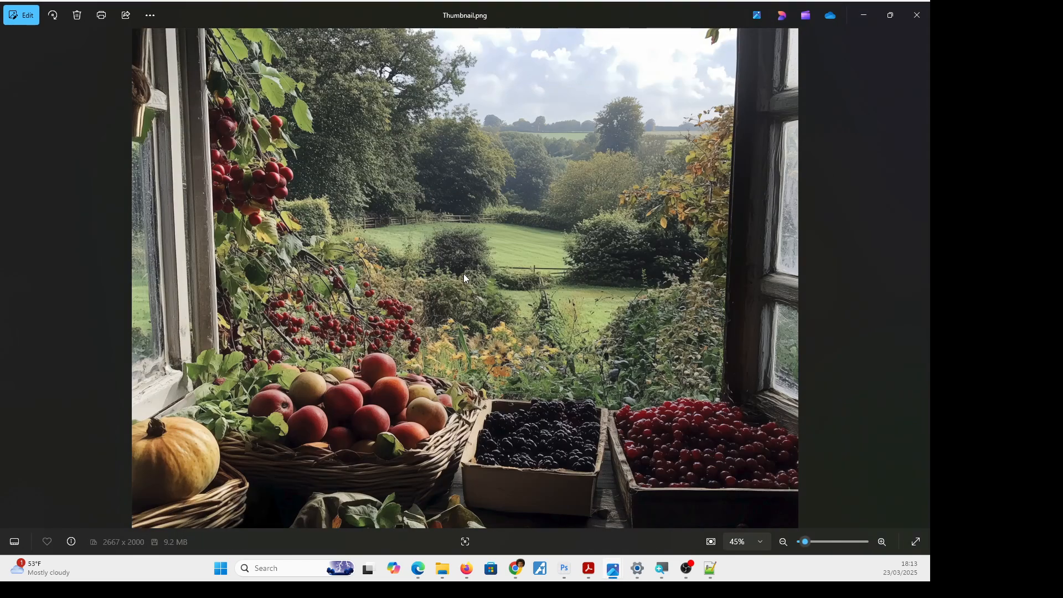
left_click(863, 12)
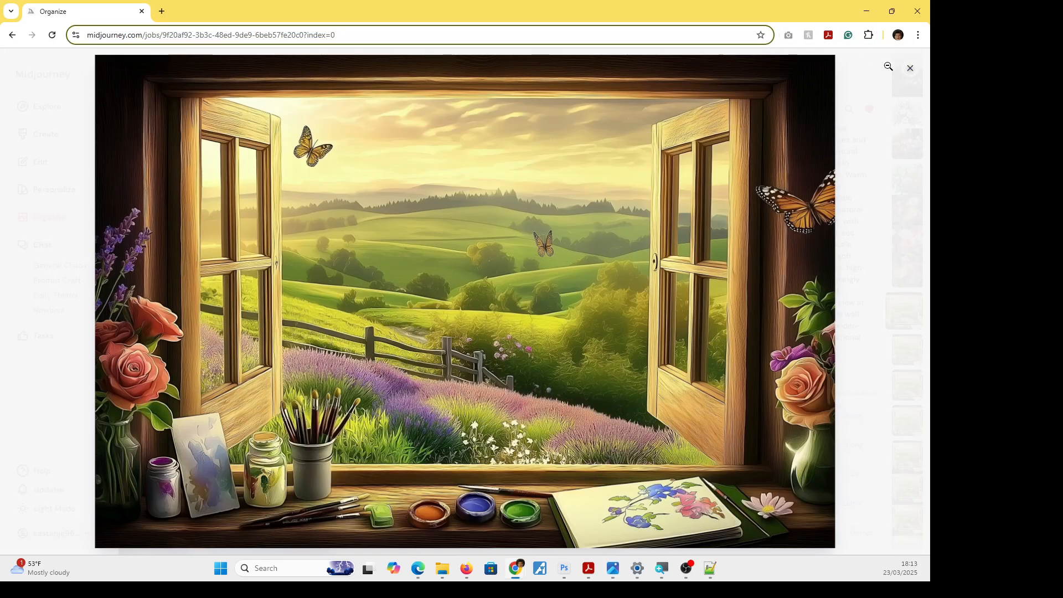
left_click(909, 68)
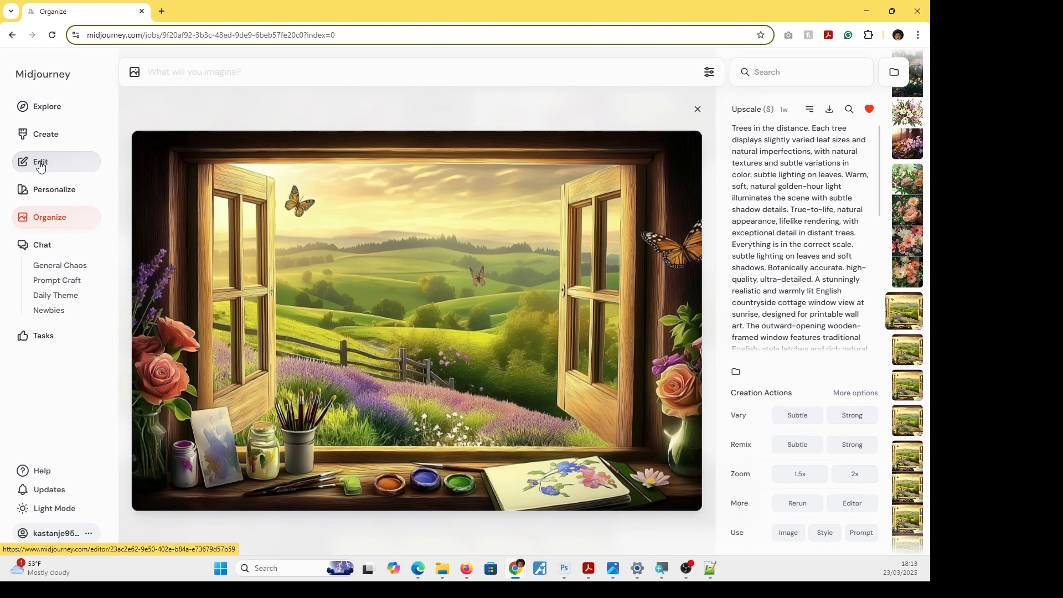
Open the window landscape in the Midjourney editor and remove its existing image reference and prompt text.
left_click(39, 161)
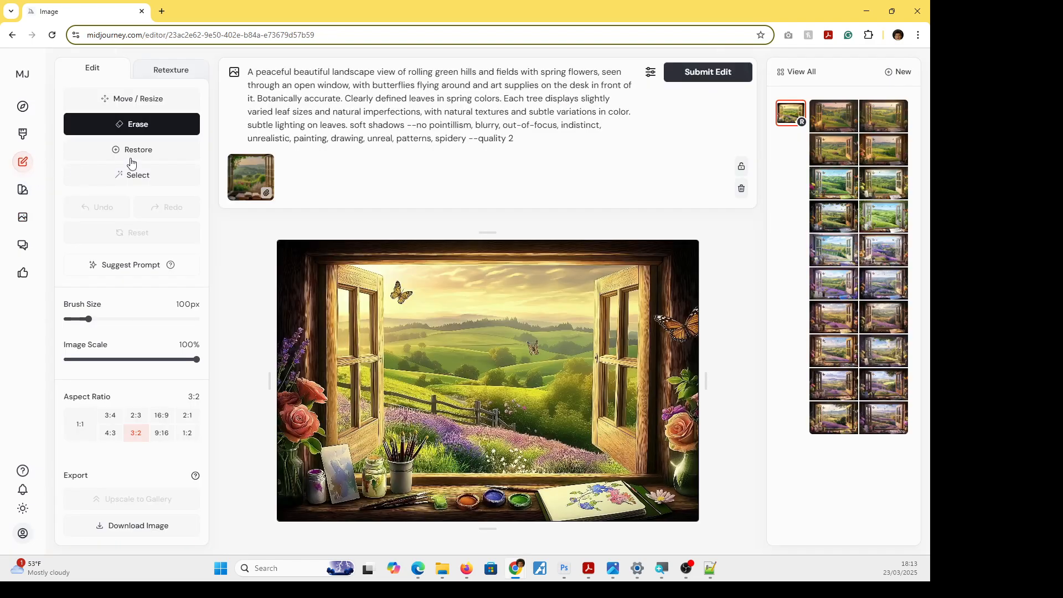
left_click(267, 162)
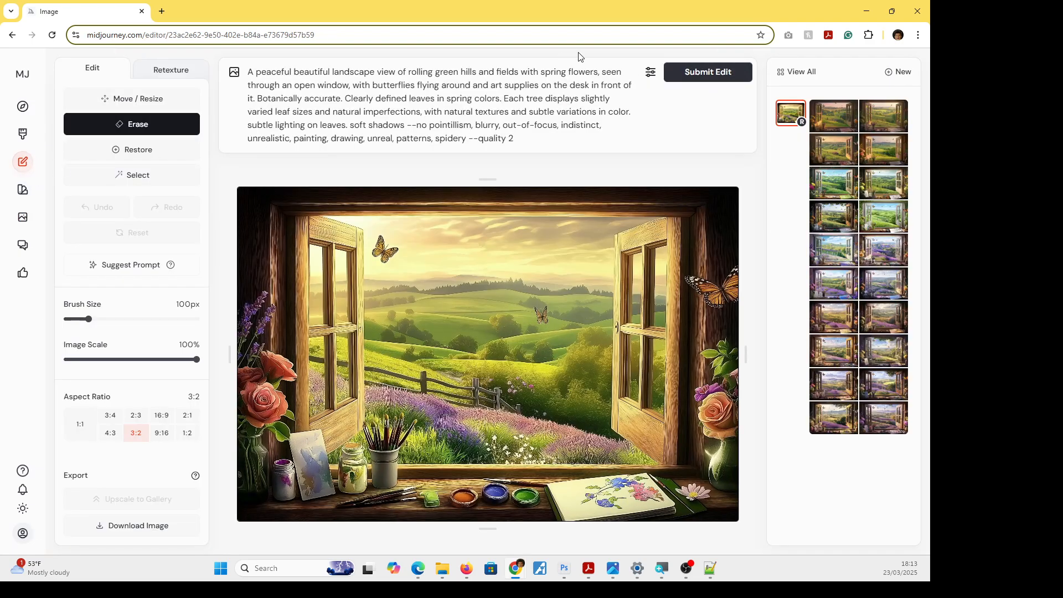
left_click_drag(540, 143, 212, 75)
key("ctrl+c")
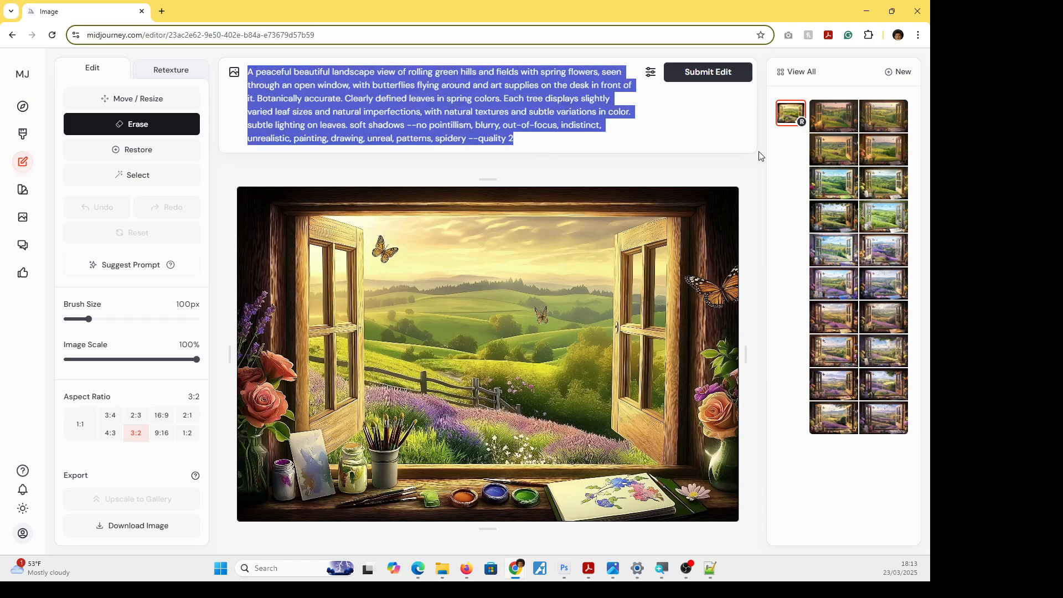
key("BackSpace")
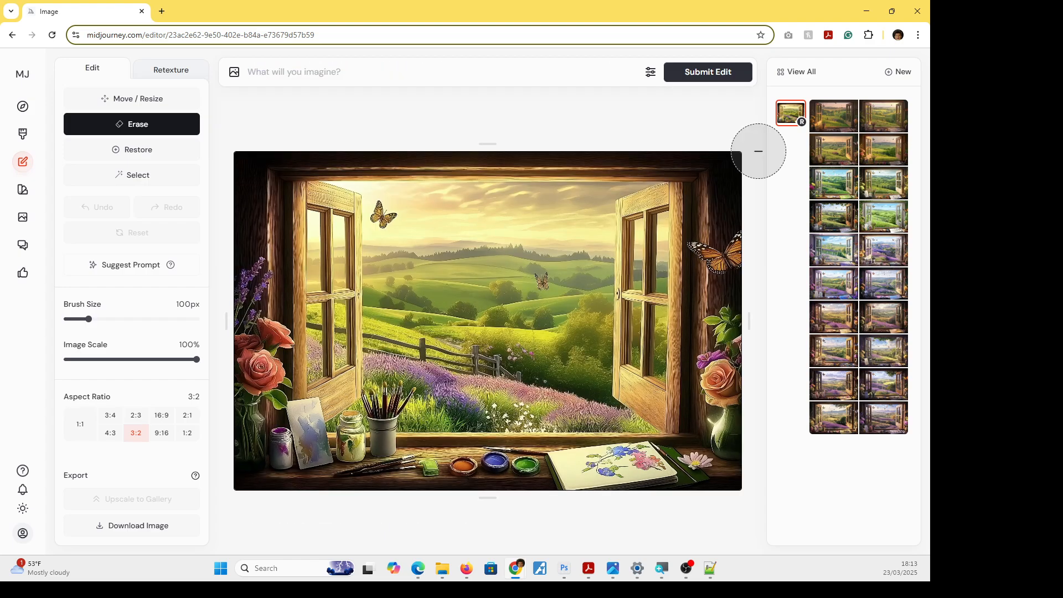
Look at the Retexture mode, return to Edit mode and generate a suggested prompt for the image.
left_click(171, 74)
left_click(87, 73)
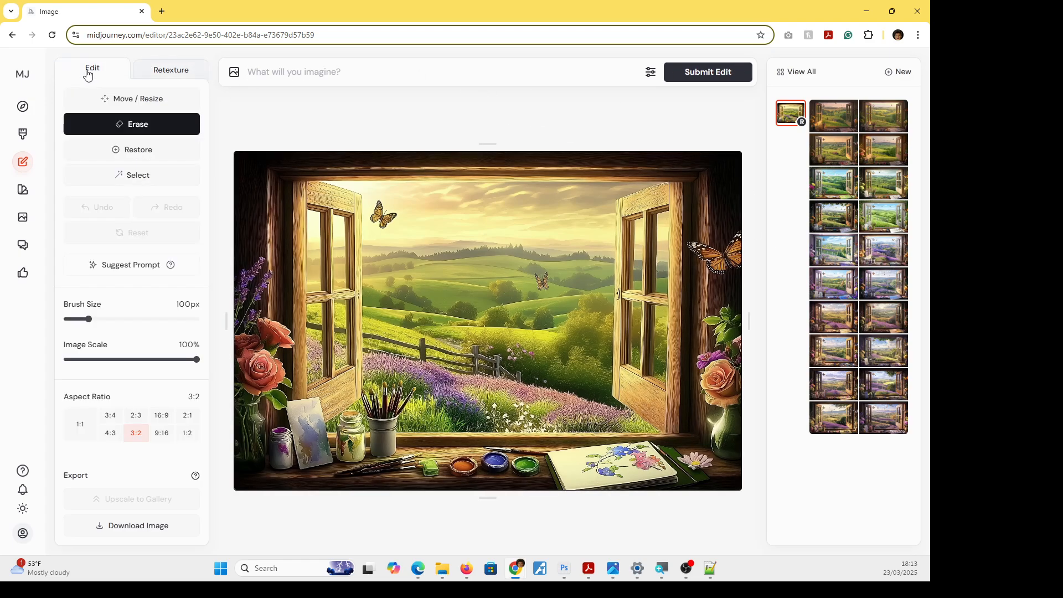
left_click(170, 73)
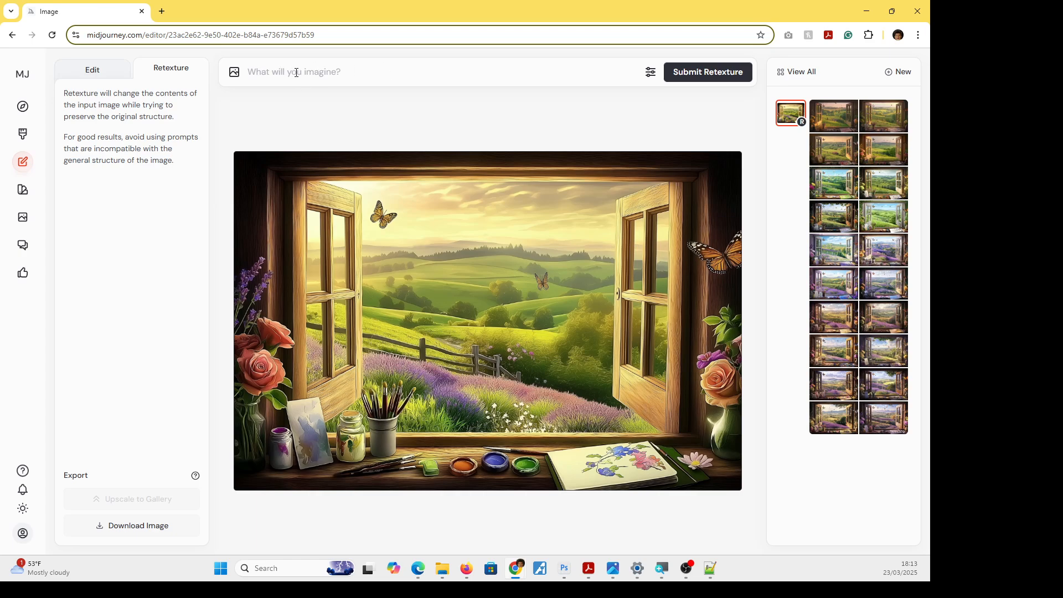
left_click(87, 70)
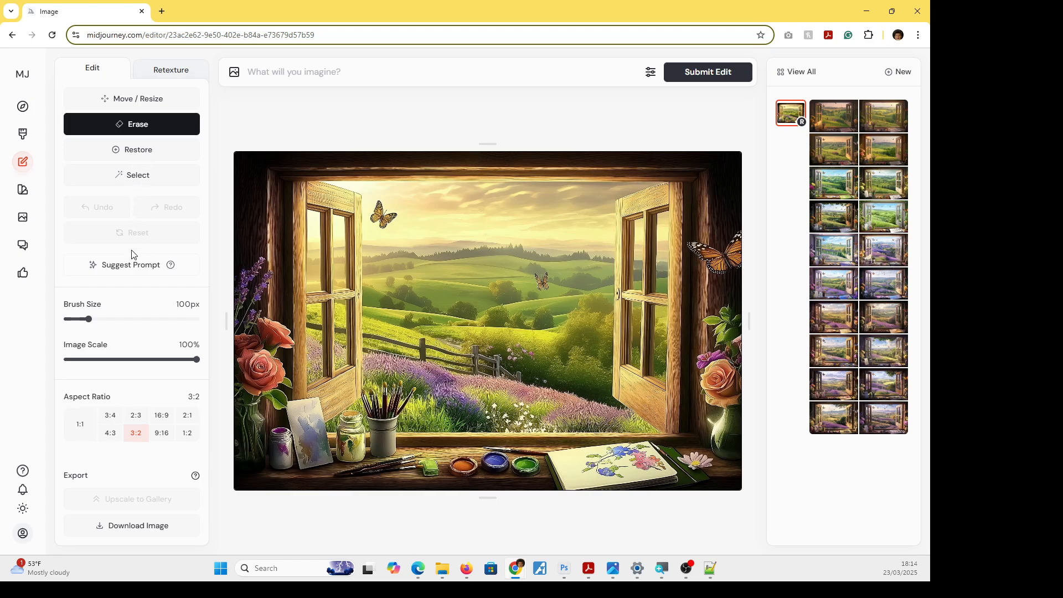
left_click(132, 269)
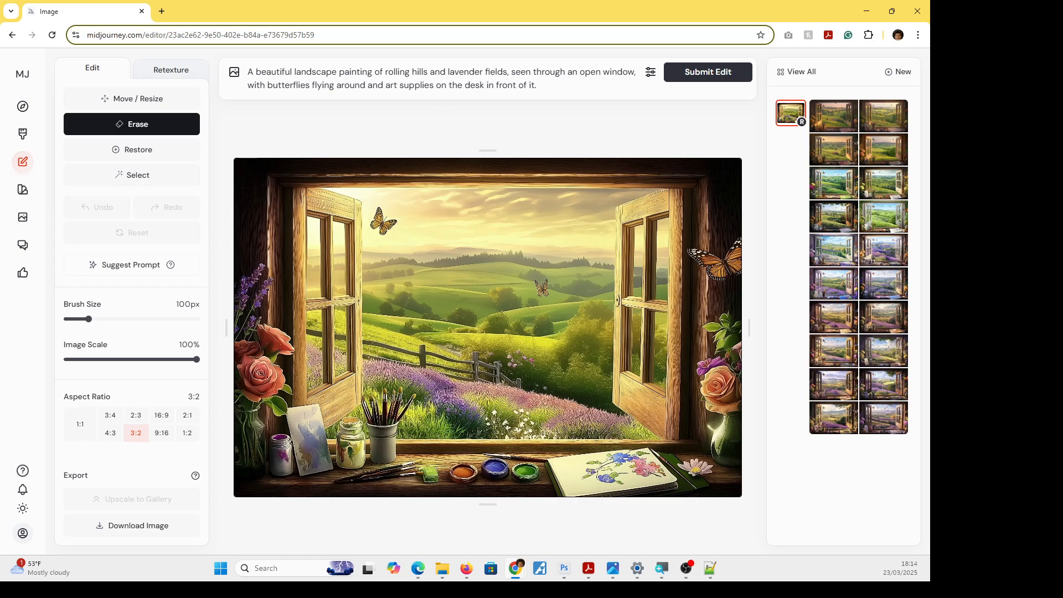
Replace the prompt with the prepared text describing green hills and spring flowers through an open window, including the --no exclusions and --quality 2.
left_click(710, 568)
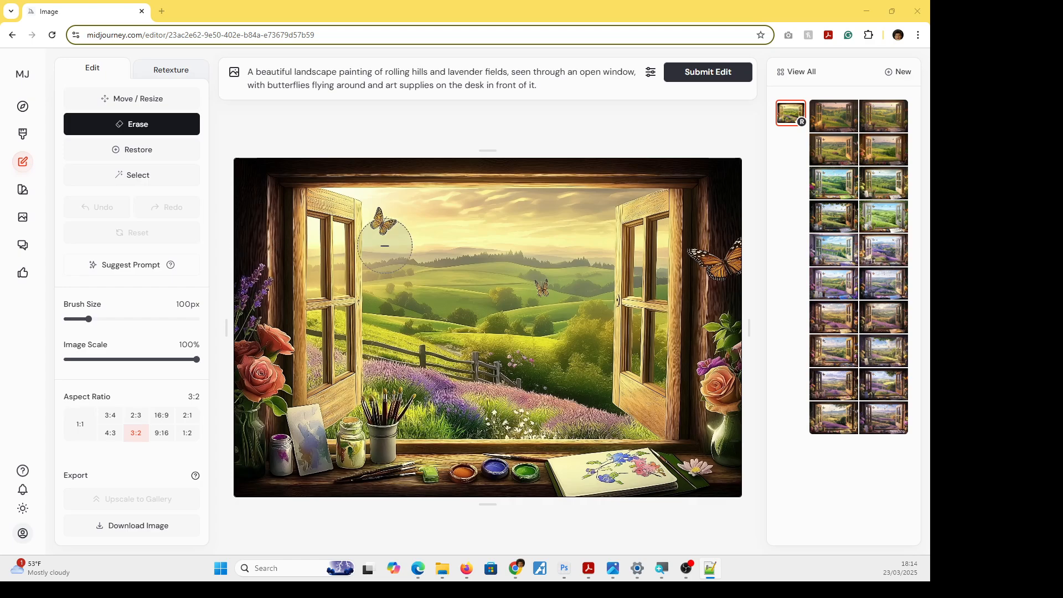
left_click_drag(538, 86, 220, 79)
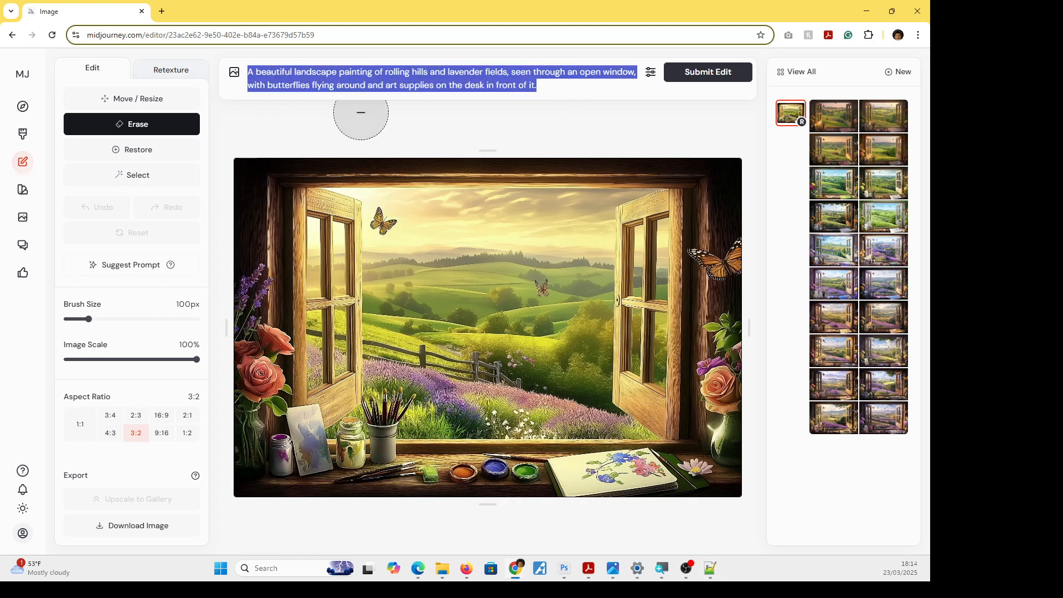
key("ctrl+v")
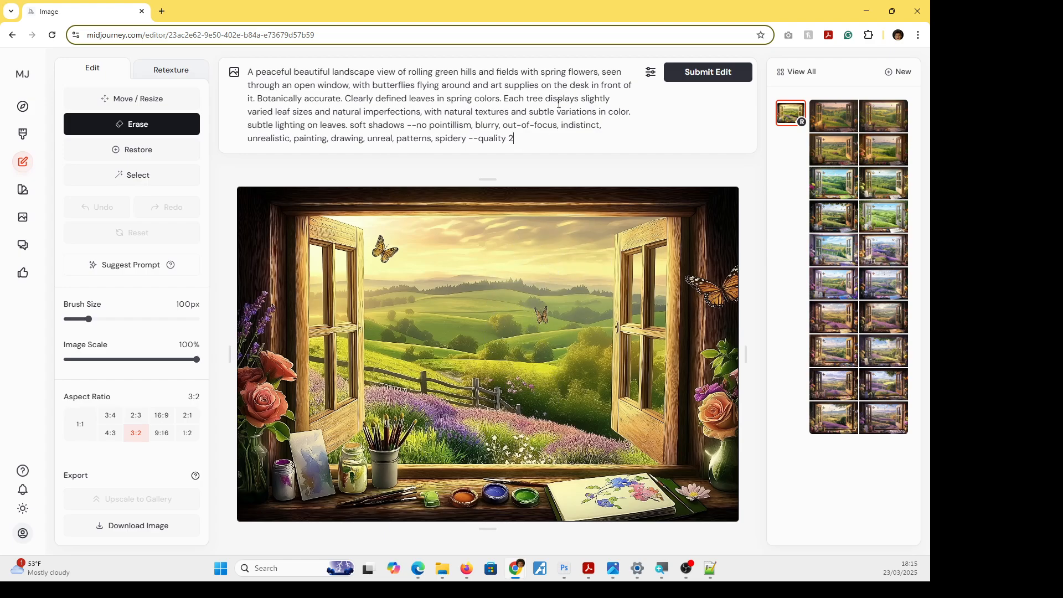
Add the uploaded photo-like open-window countryside image to the prompt and make it a style reference.
left_click(234, 74)
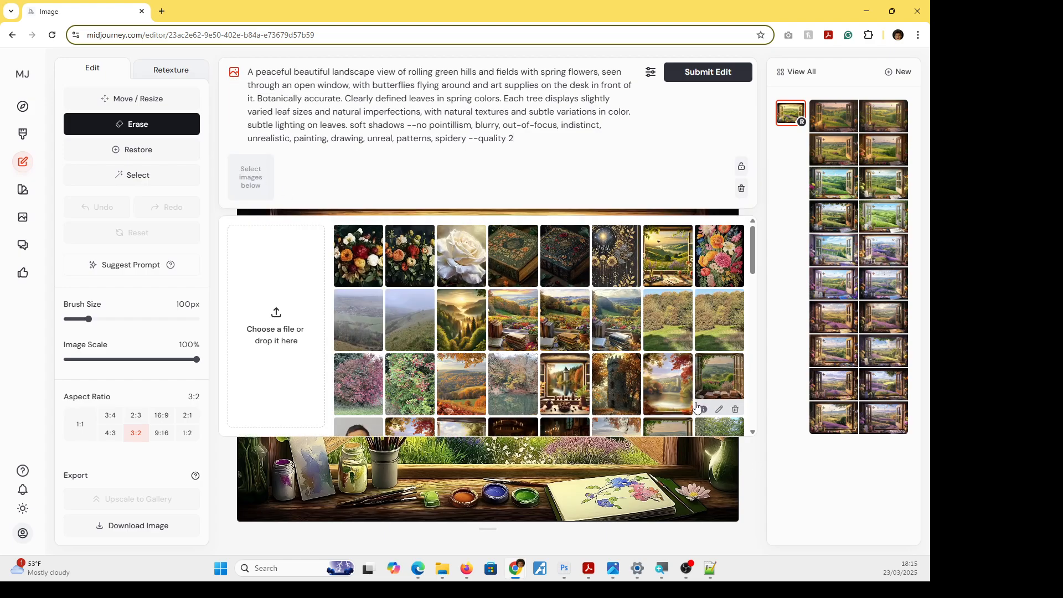
scroll(558, 360, "down", 1)
left_click(668, 391)
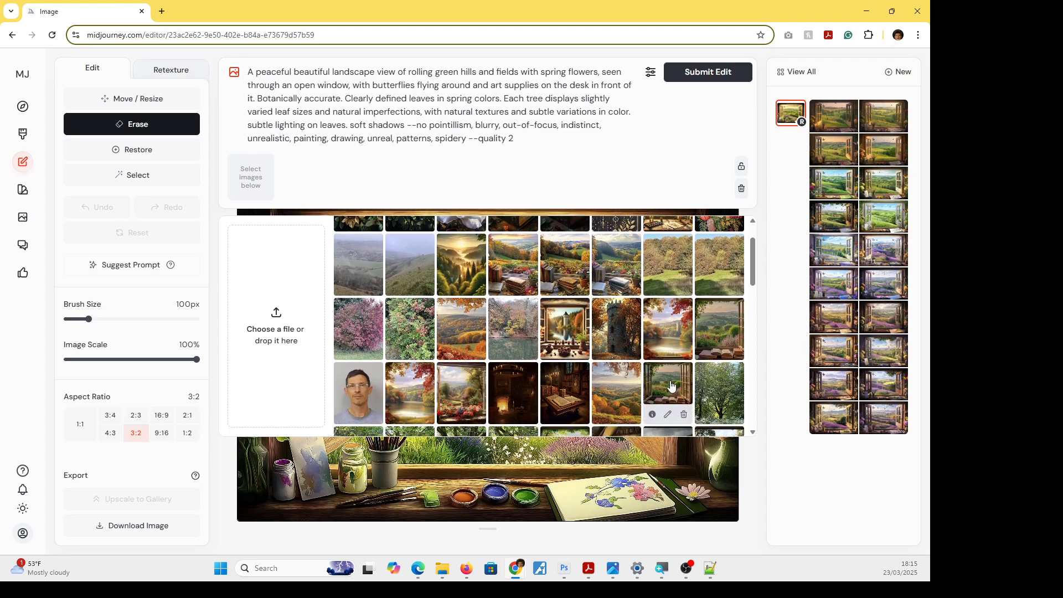
scroll(469, 319, "up", 1)
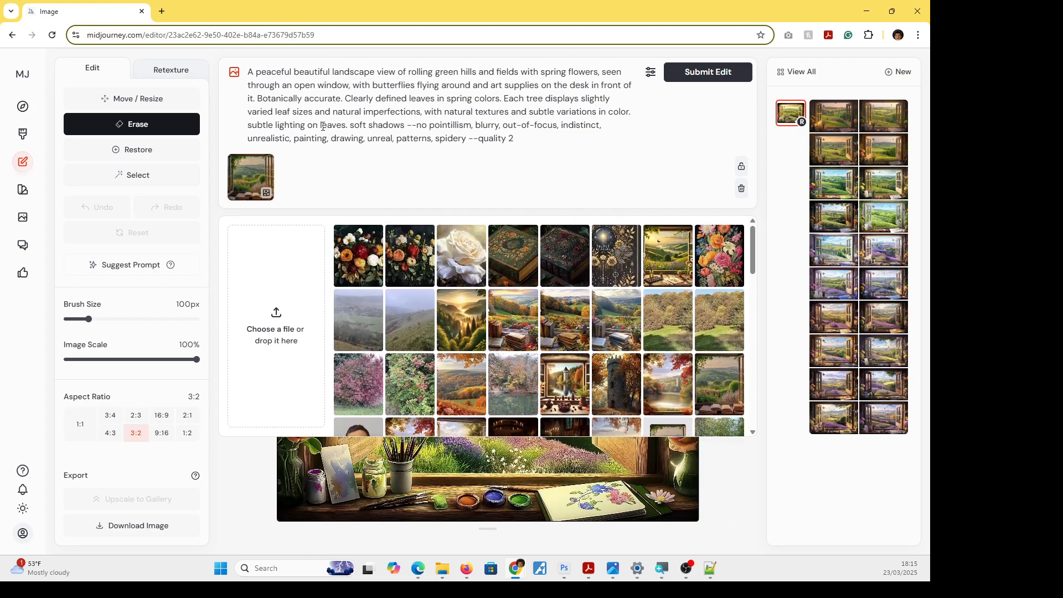
mouse_move(259, 168)
left_click(266, 194, "shift")
Try to submit the unmodified image as an edit with the prompt and style reference.
left_click(703, 78)
left_click(778, 497)
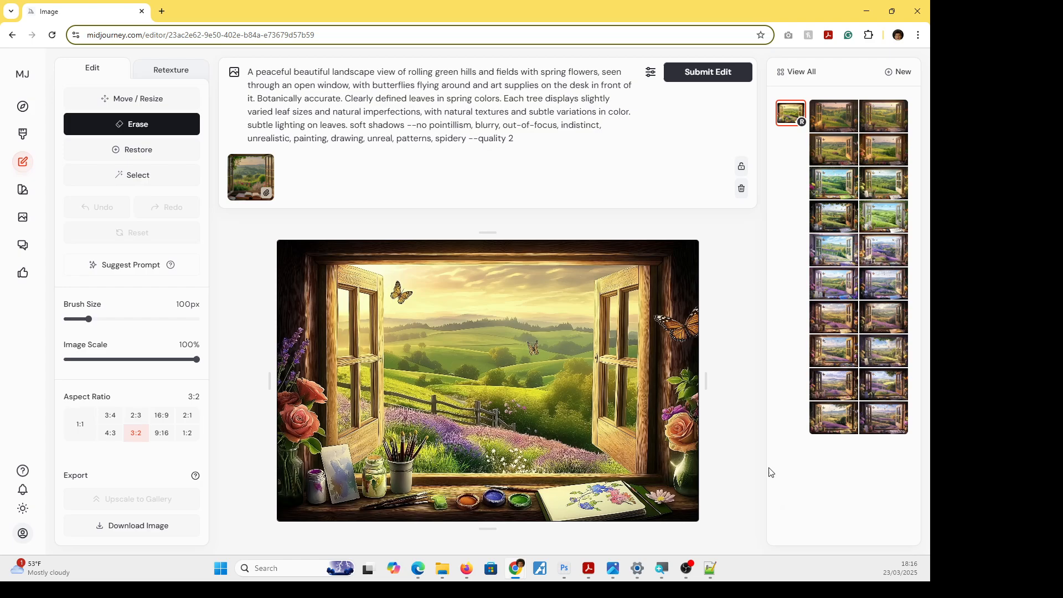
left_click(715, 76)
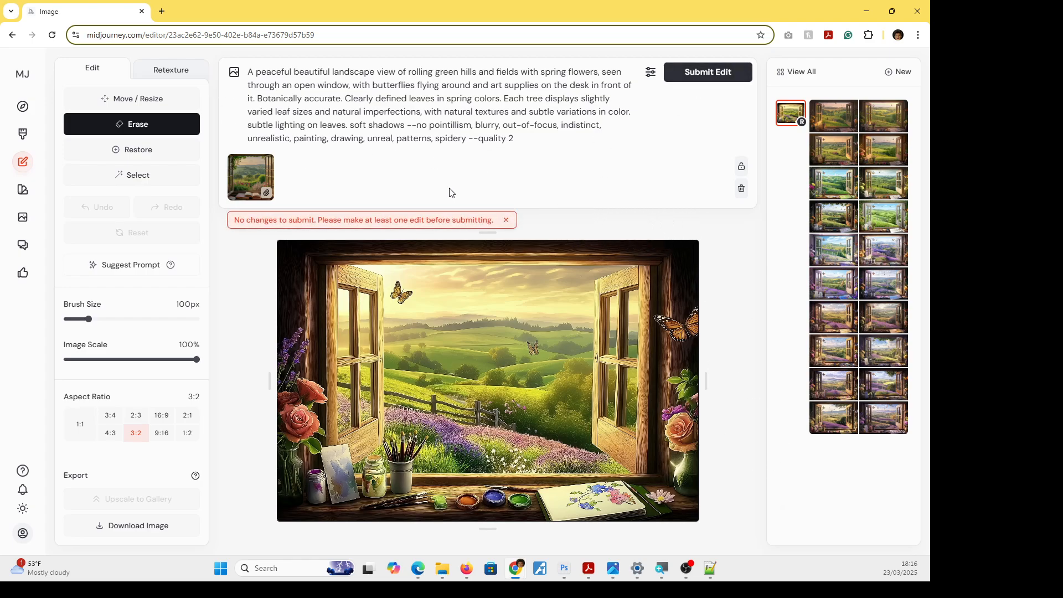
left_click(506, 220)
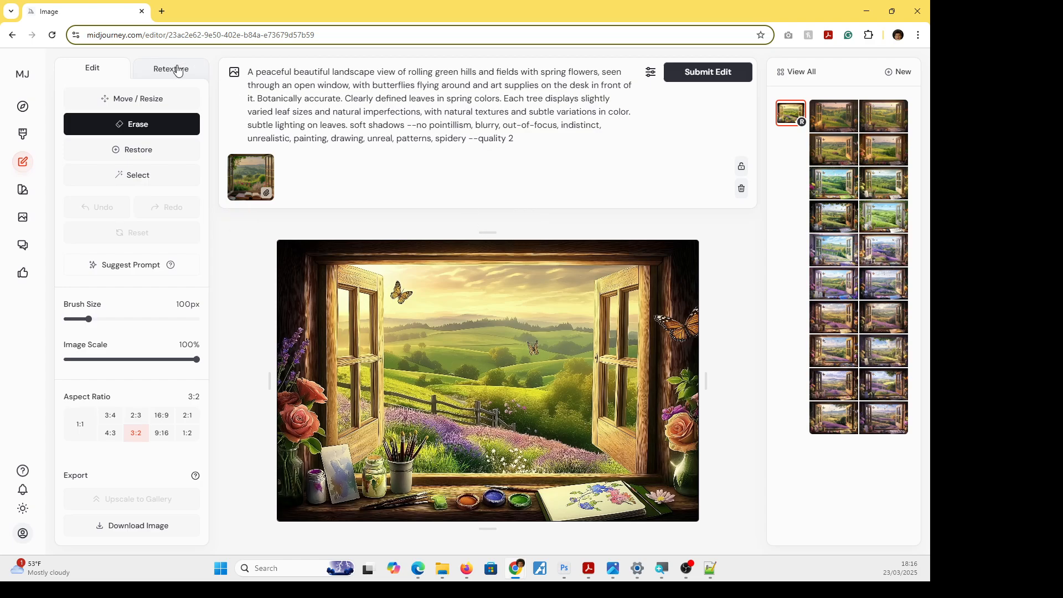
Submit the image as a retexture using the same prompt and style reference.
left_click(177, 70)
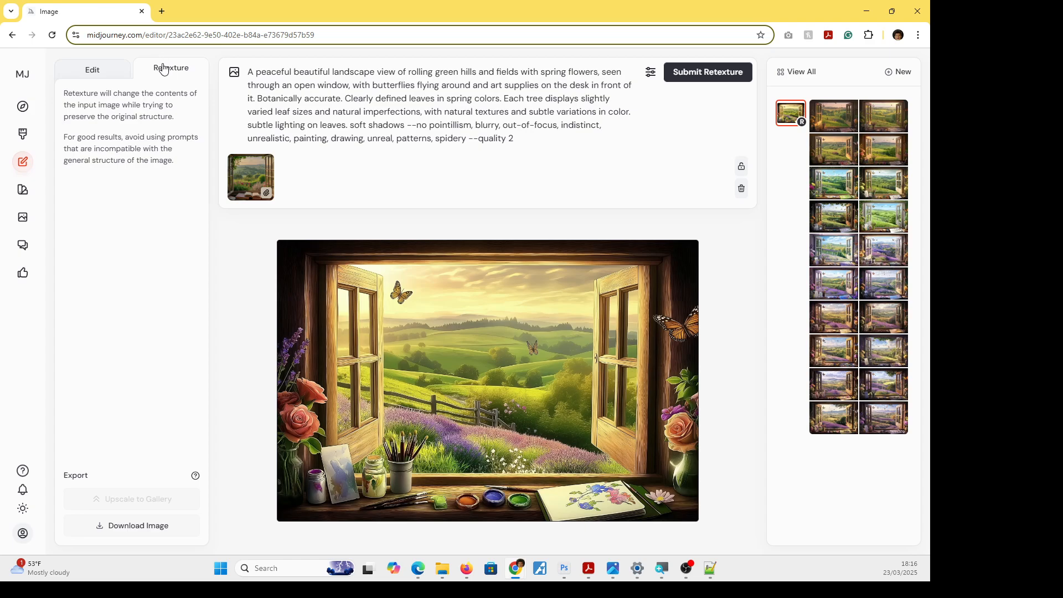
left_click(711, 77)
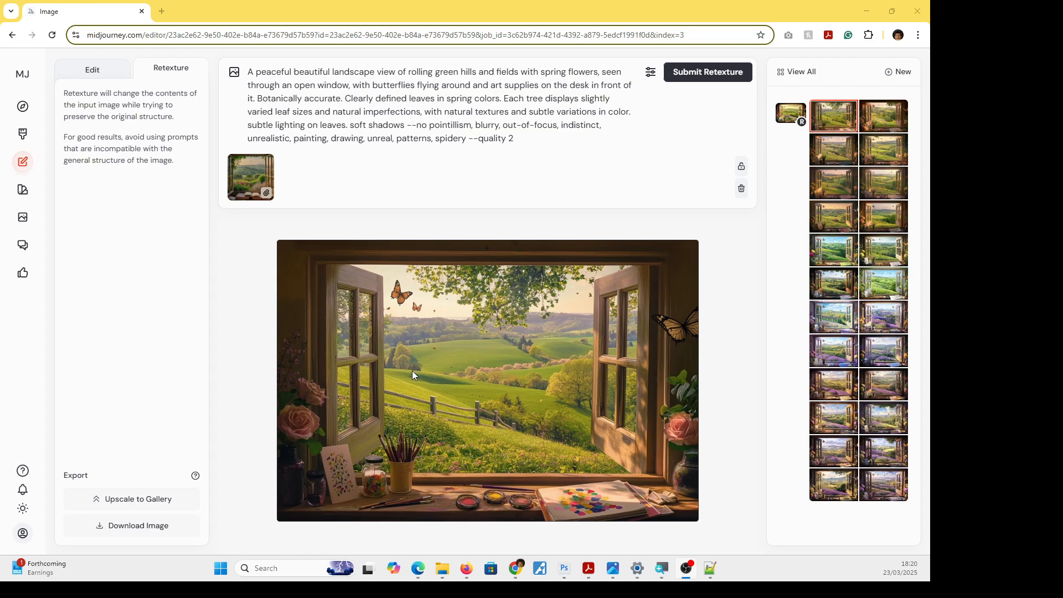
Reduce the browser page zoom to 25% to enlarge the picture and view the newest retexture variations.
mouse_move(256, 199)
left_click(917, 35)
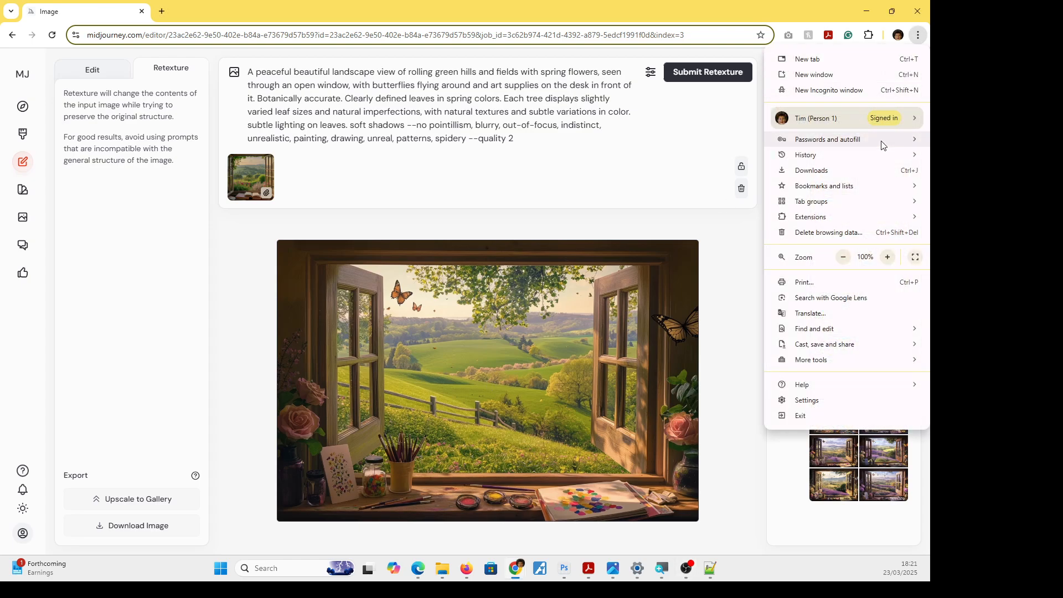
left_click(843, 257)
left_click(843, 257)
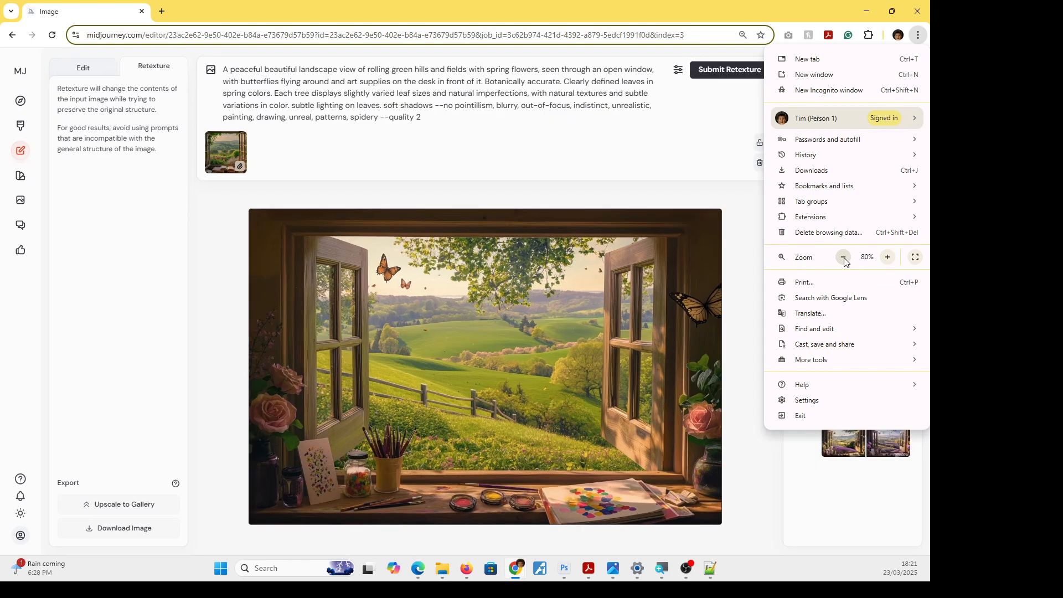
left_click(843, 256)
left_click(843, 257)
left_click(843, 257)
left_click(843, 257)
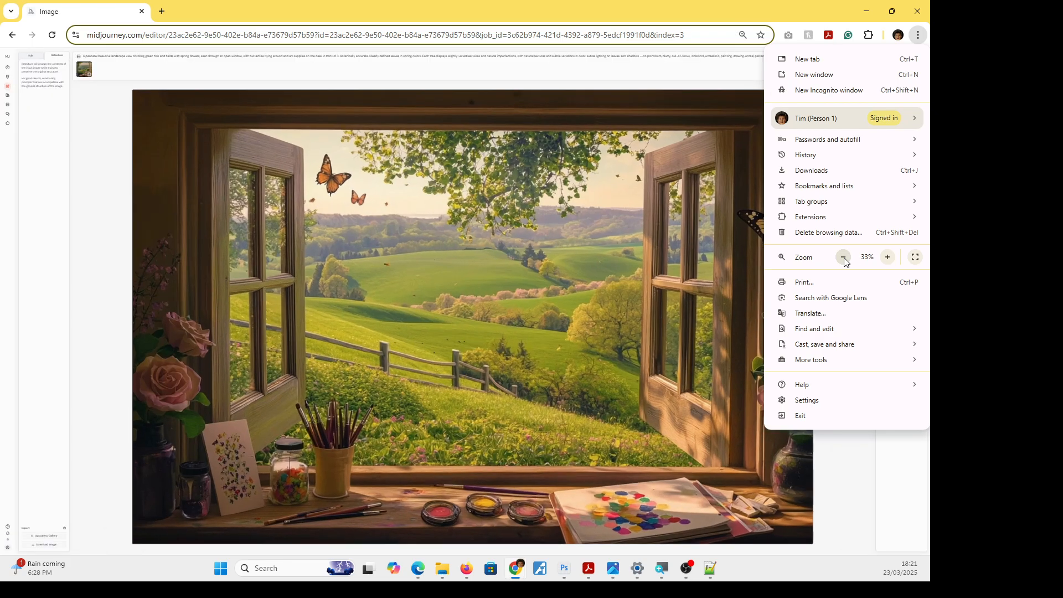
left_click(843, 256)
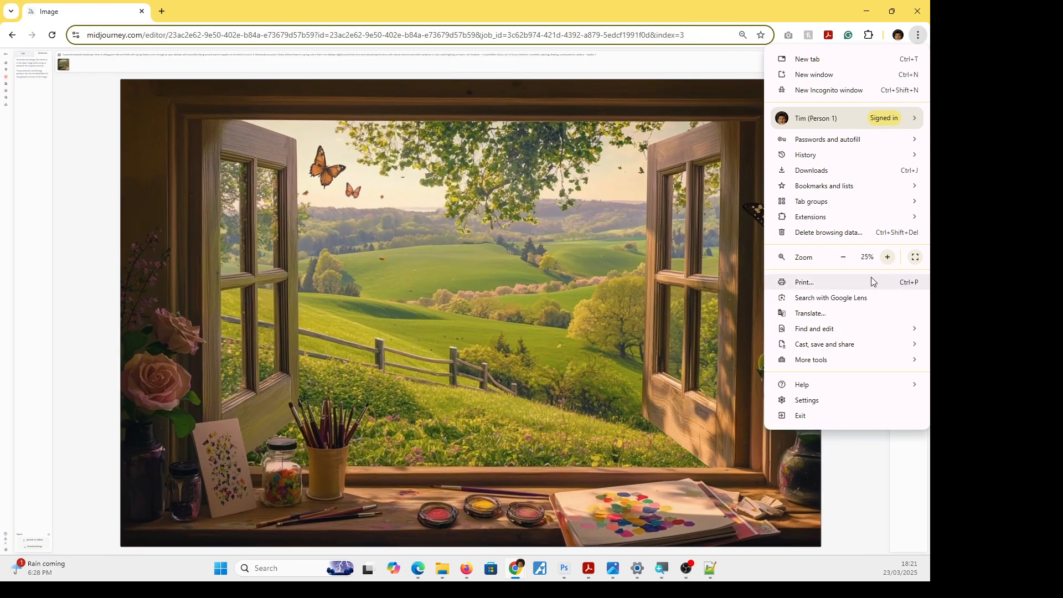
left_click(882, 464)
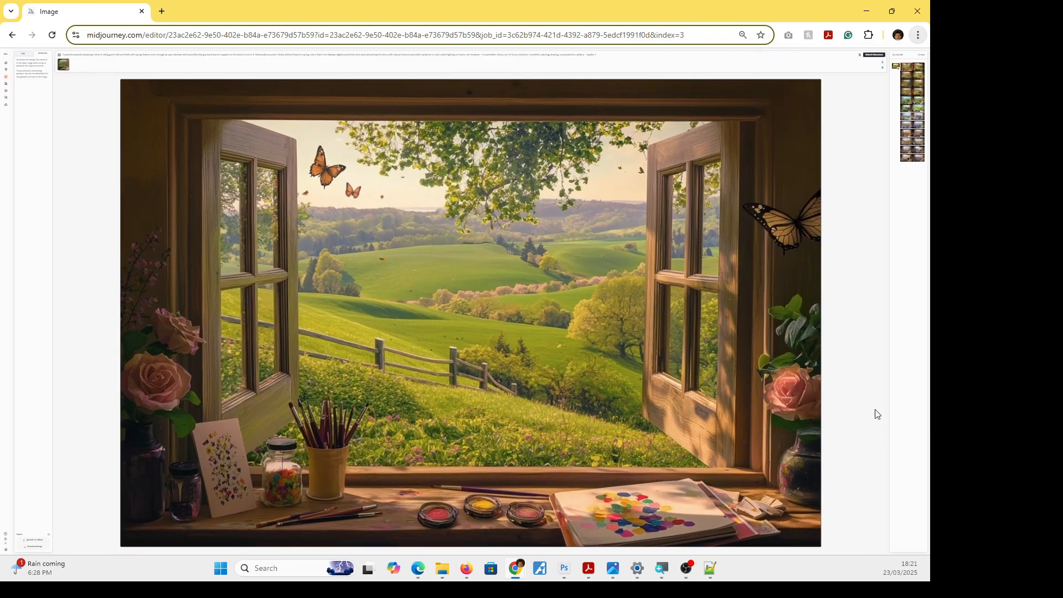
left_click(918, 69)
left_click(908, 69)
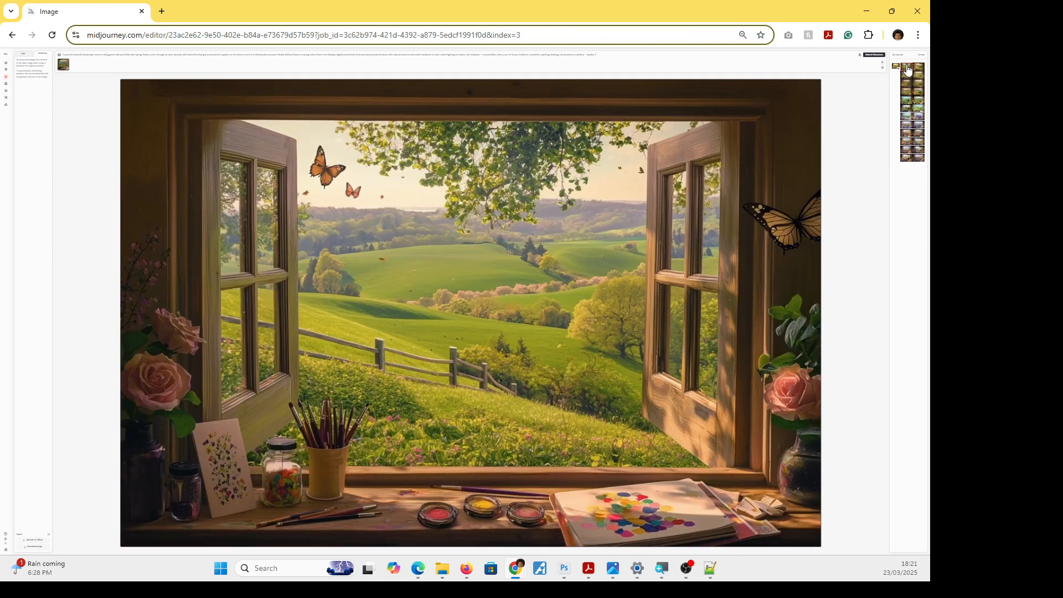
Restore the browser page zoom to 100%.
left_click(918, 36)
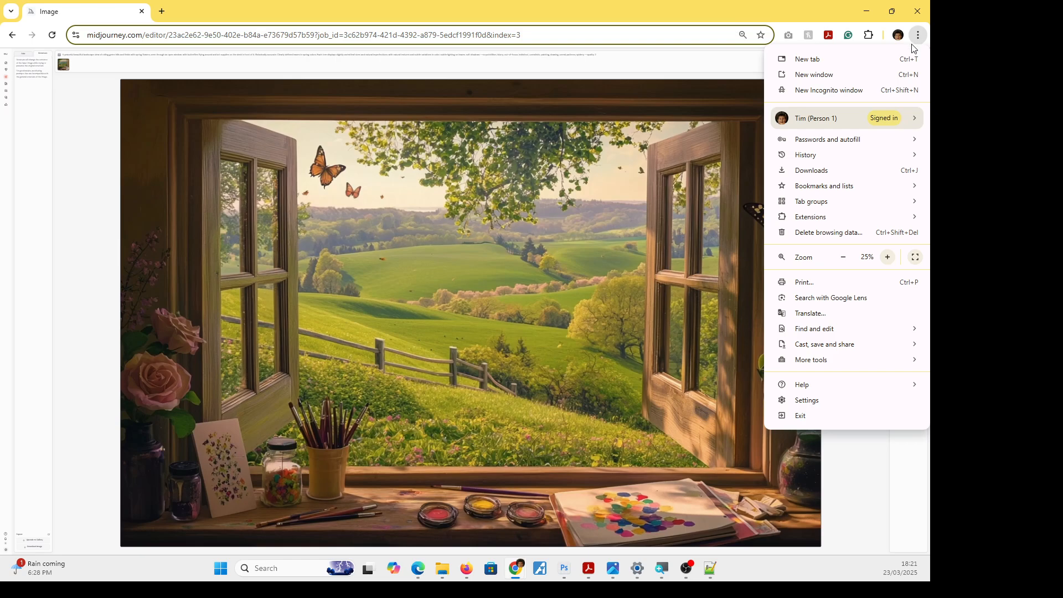
left_click(887, 257)
left_click(887, 257)
left_click(887, 257)
left_click(887, 257)
left_click(887, 257)
left_click(887, 257)
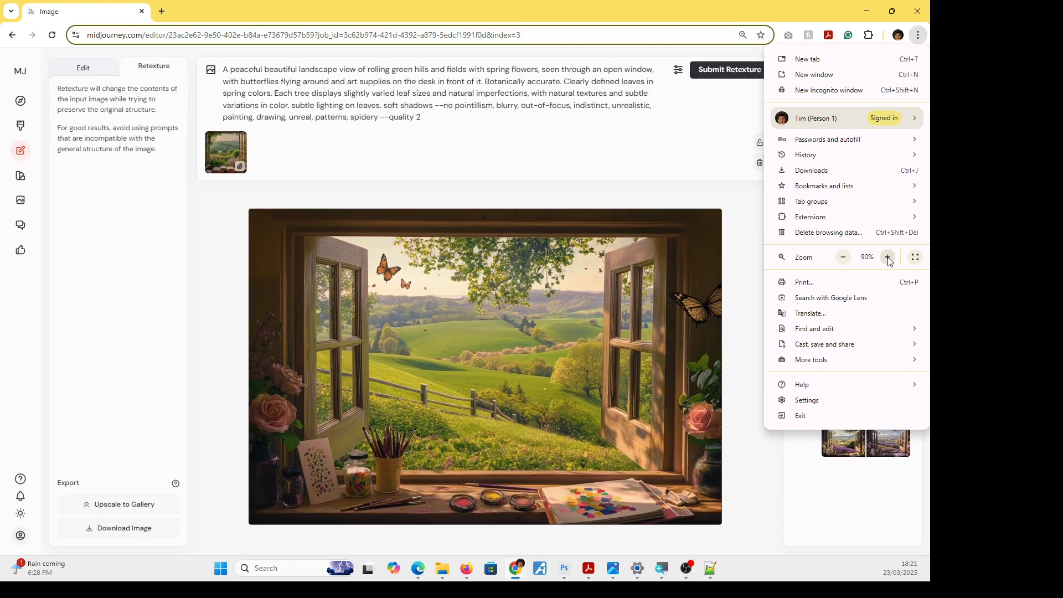
left_click(887, 256)
left_click(762, 507)
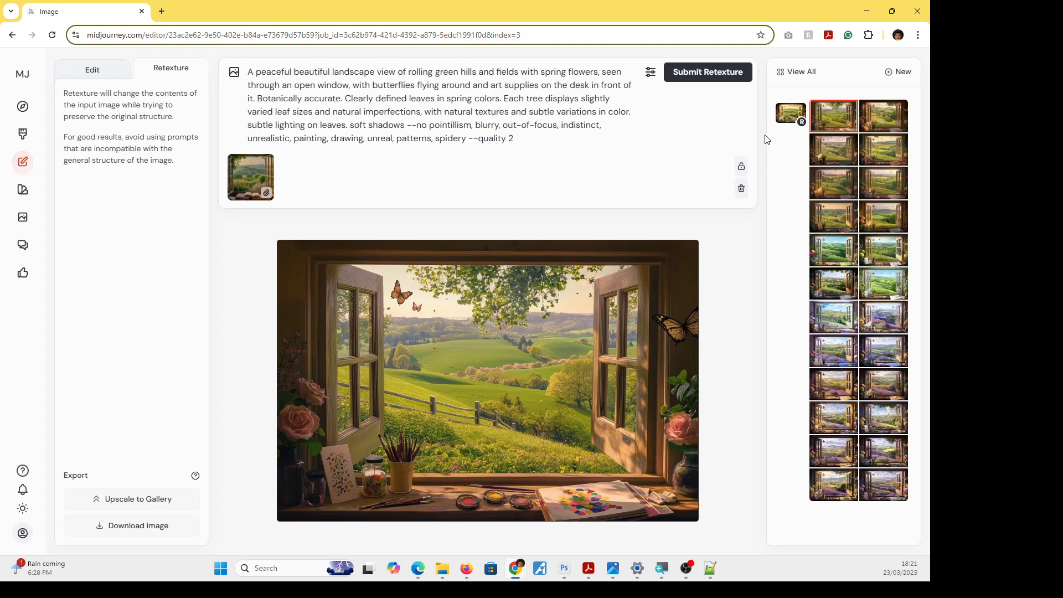
Reduce the browser page zoom to 25% to enlarge the selected retexture variation.
left_click(917, 37)
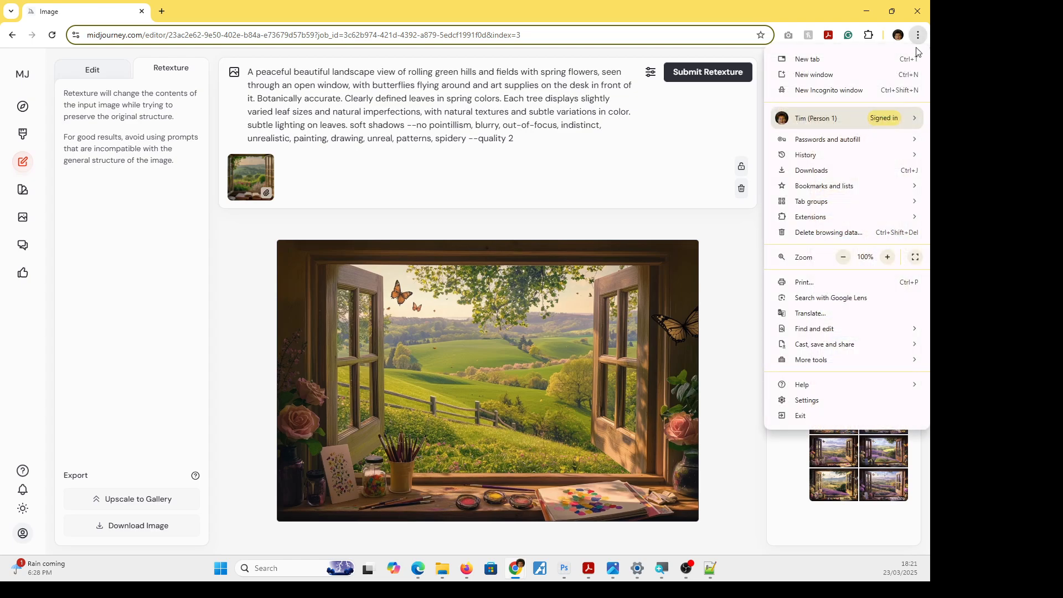
left_click(844, 257)
left_click(844, 257)
left_click(843, 256)
left_click(844, 257)
left_click(844, 257)
left_click(843, 257)
left_click(843, 257)
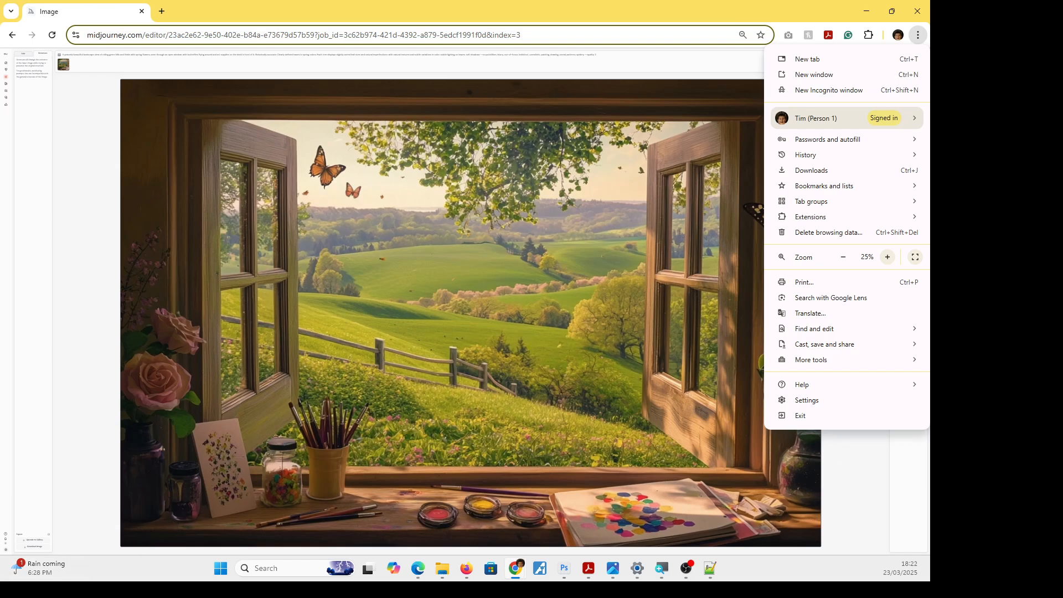
left_click(478, 235)
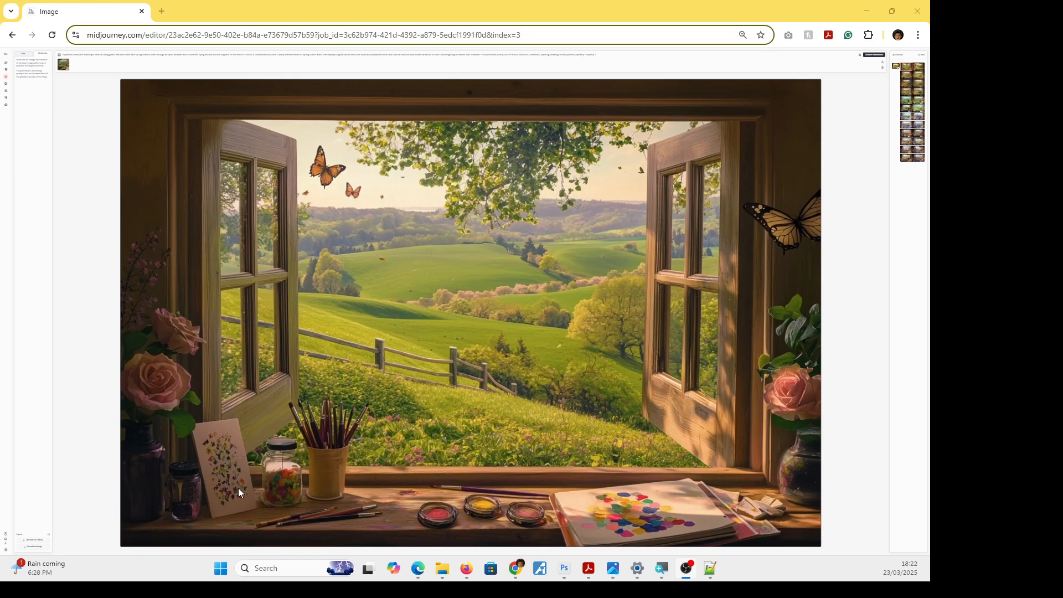
Compare the four newest retexture variations, examining the landscape, butterflies, flowers and art supplies in each.
left_click(917, 71)
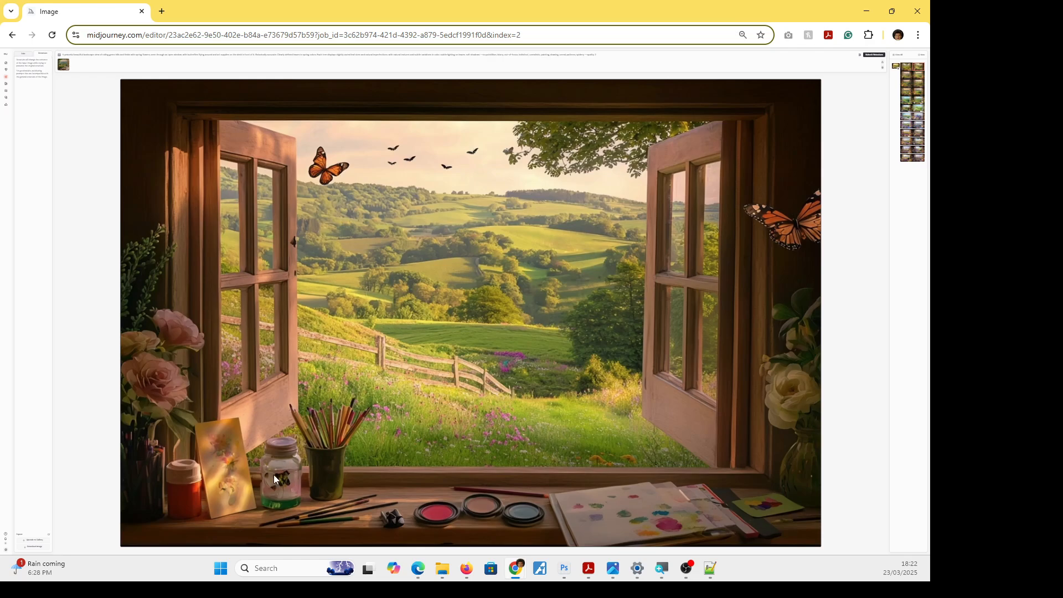
left_click(906, 77)
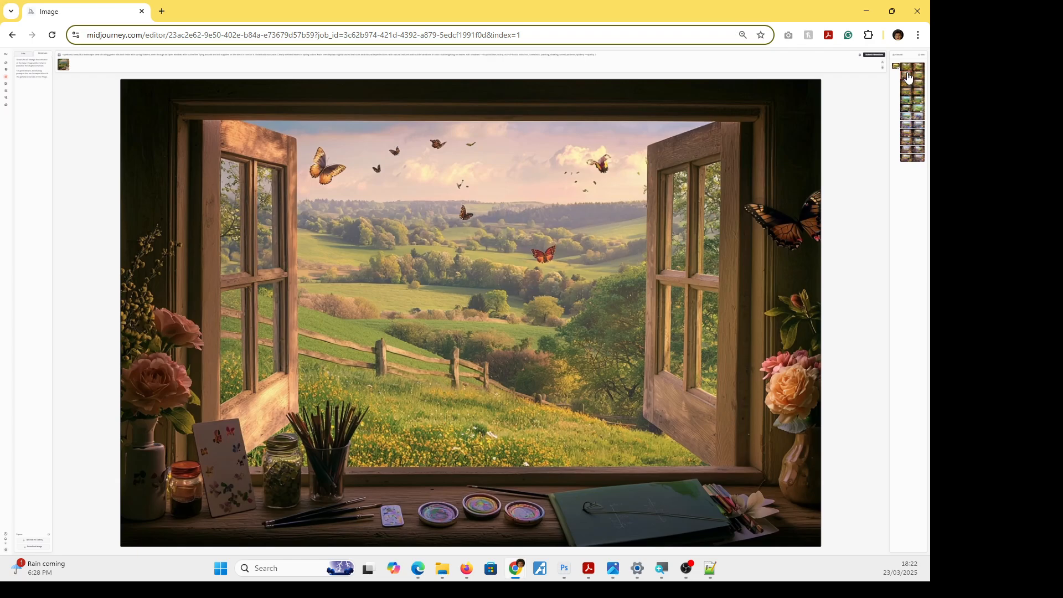
left_click(917, 76)
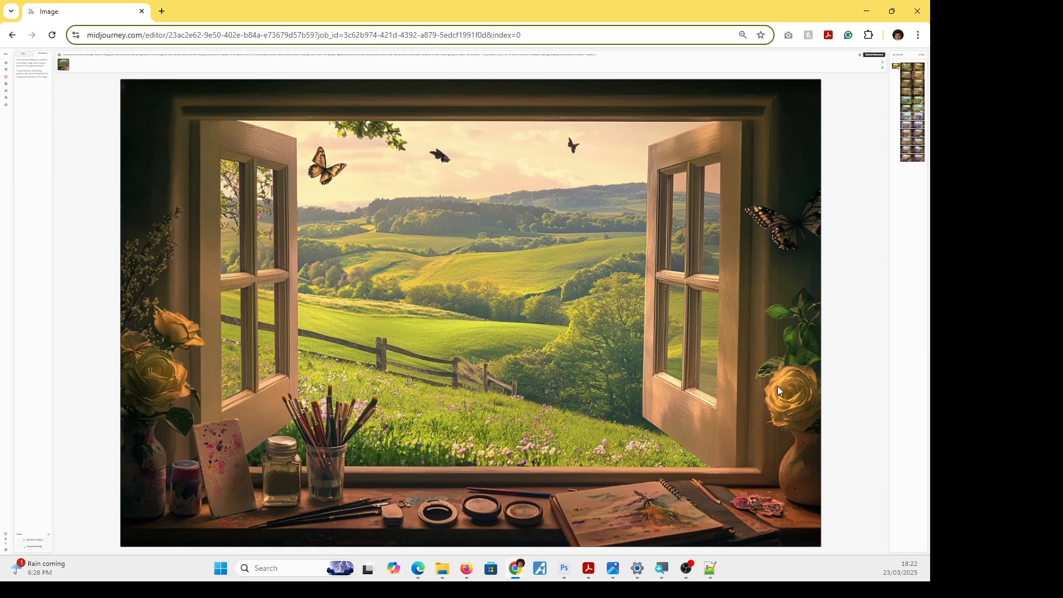
left_click(904, 66)
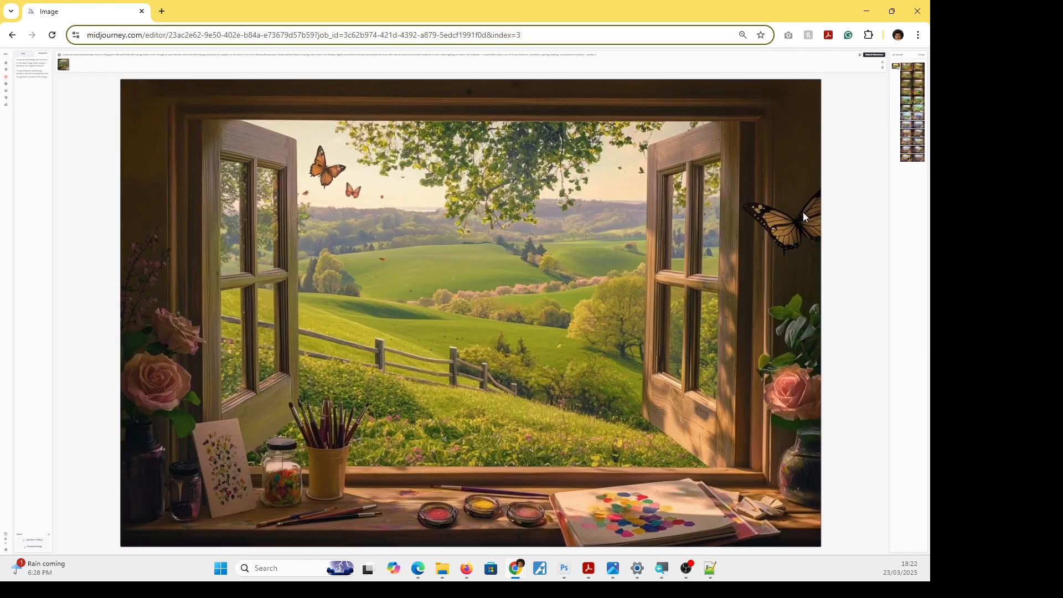
left_click(922, 68)
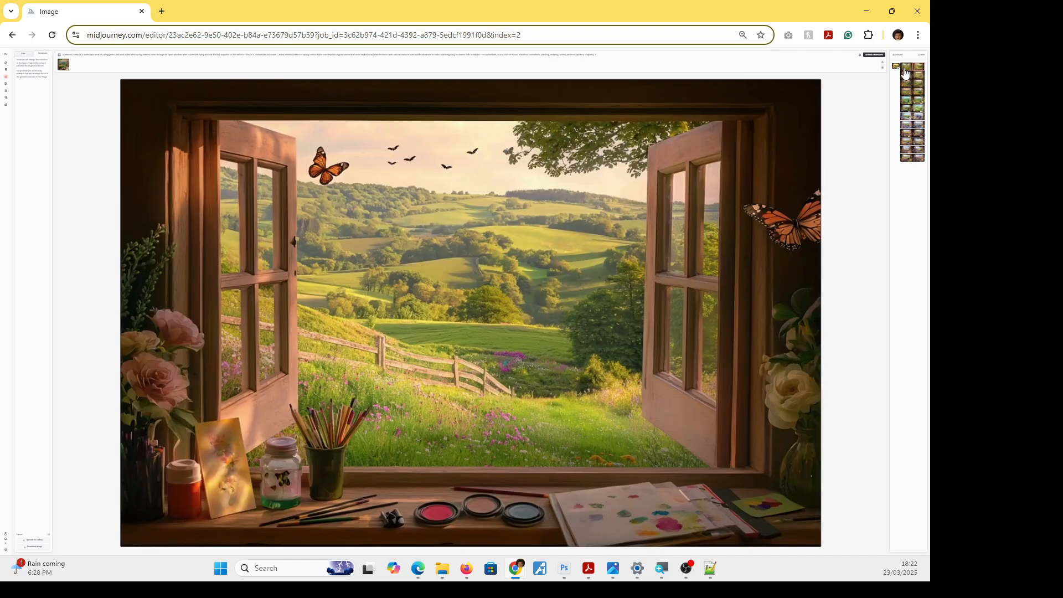
left_click(906, 69)
left_click(918, 70)
left_click(903, 79)
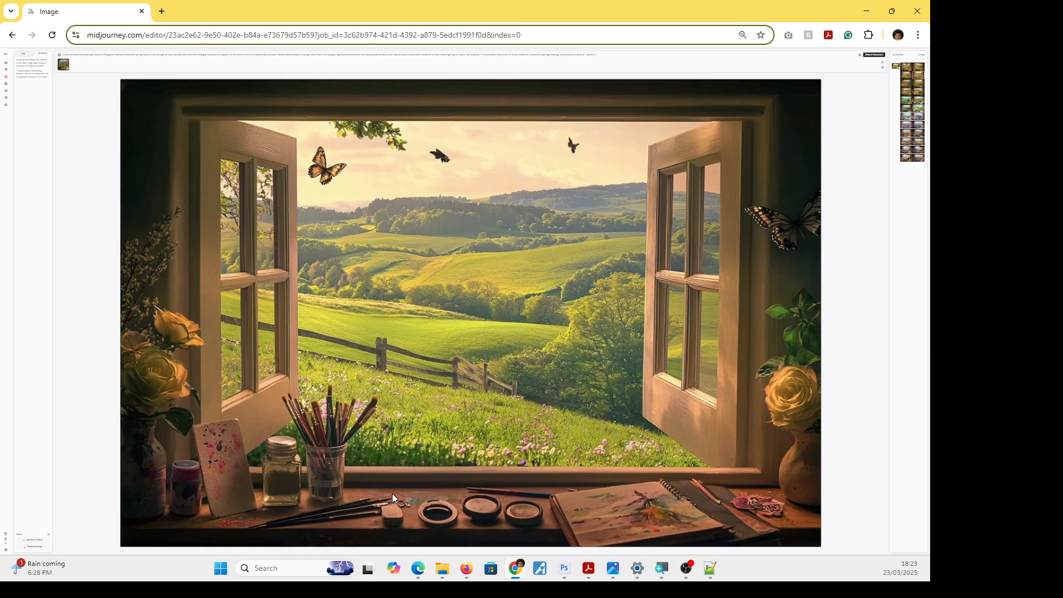
left_click(919, 68)
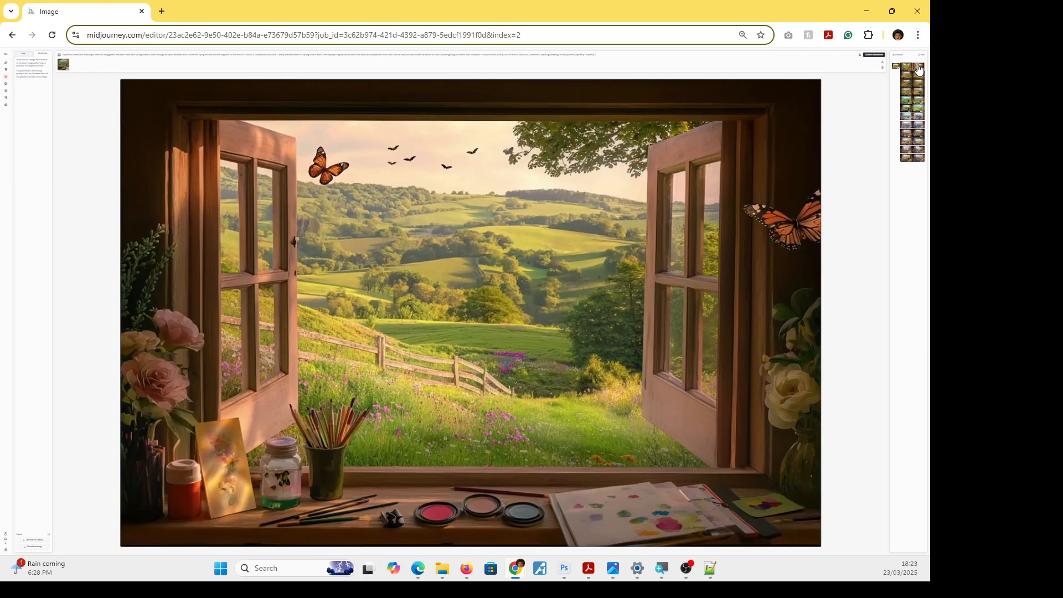
left_click(904, 67)
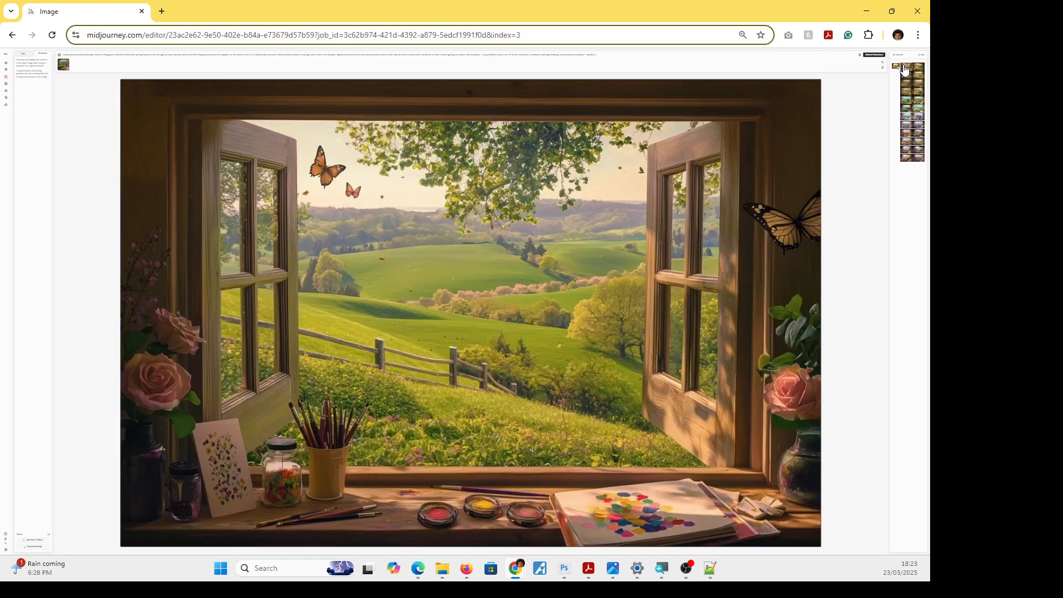
Select the second variation in the newest retexture row and set the browser page zoom back to 100%.
left_click(921, 70)
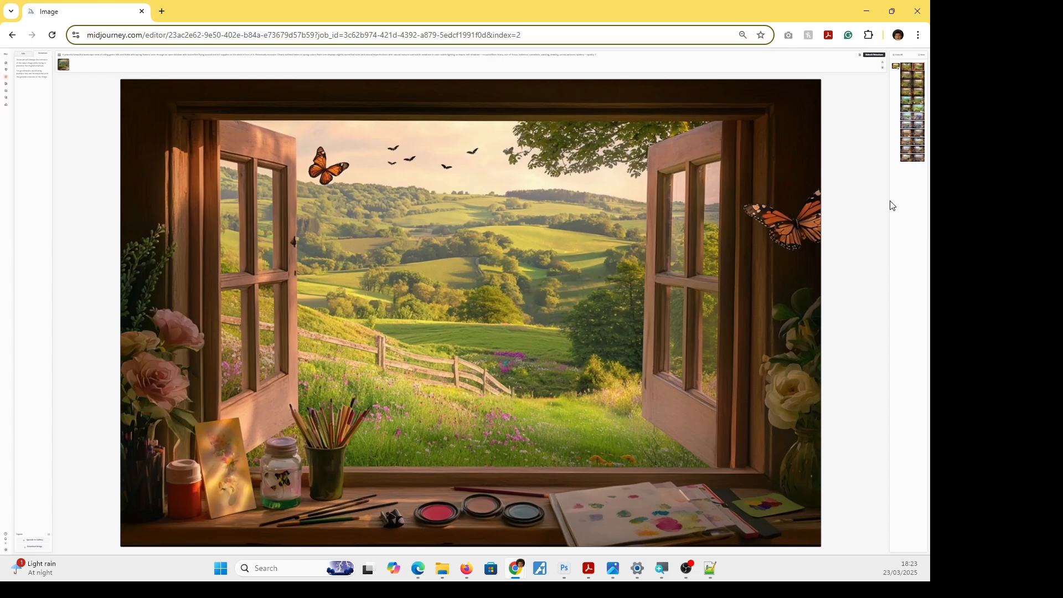
left_click(918, 35)
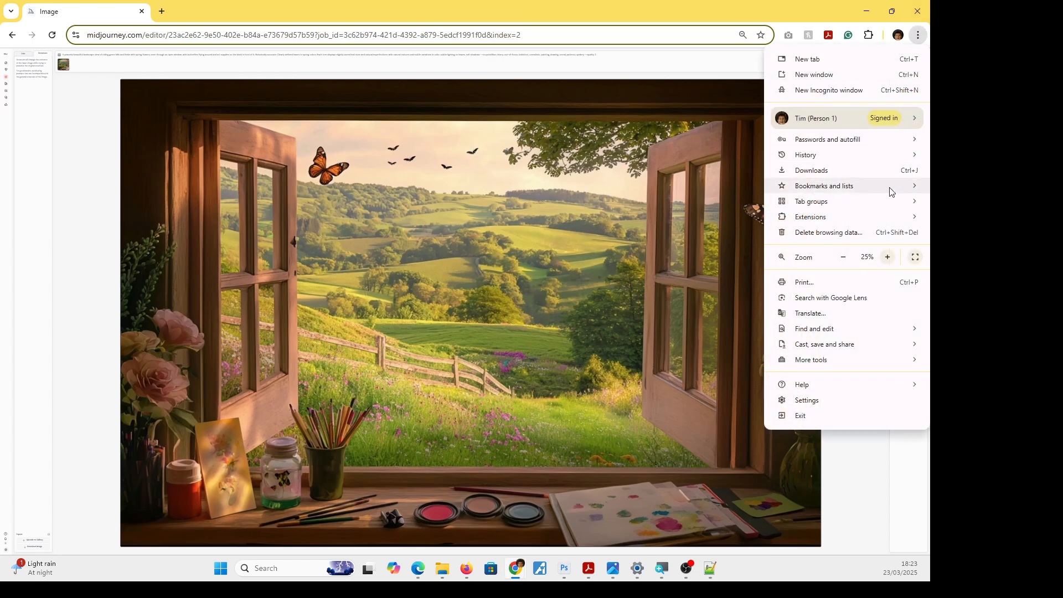
left_click(888, 257)
left_click(887, 257)
left_click(887, 257)
left_click(887, 257)
left_click(887, 257)
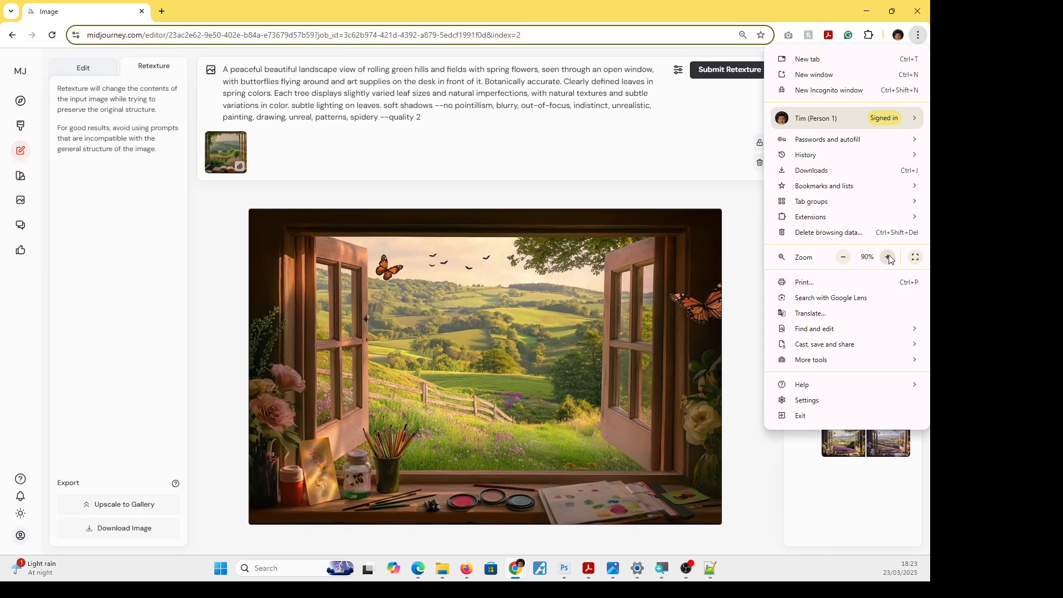
left_click(887, 257)
left_click(887, 257)
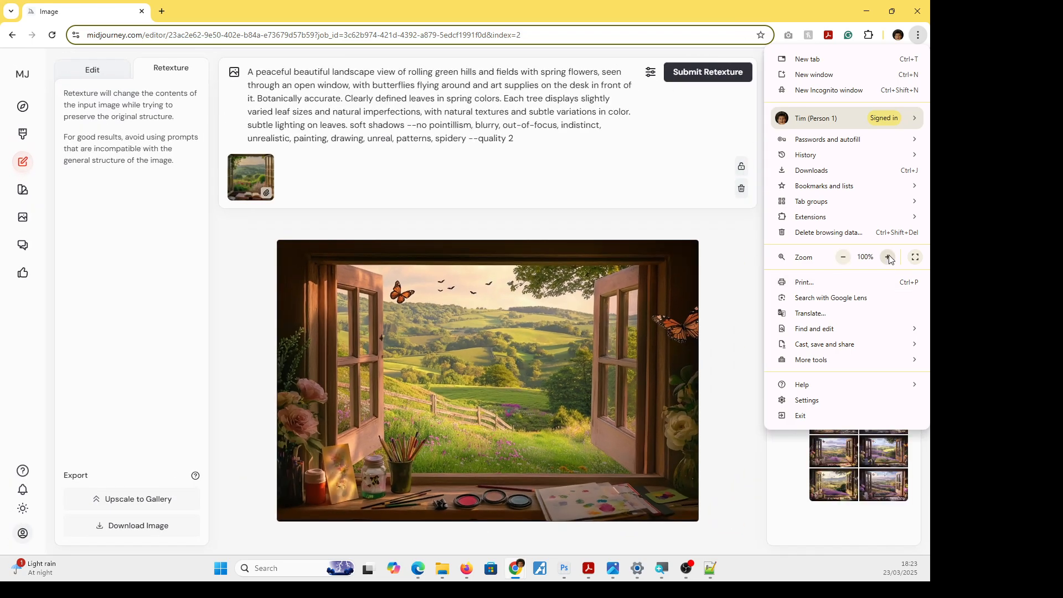
Switch the selected variation to edit mode and set the eraser's brush size to 60px.
left_click(92, 68)
left_click(92, 68)
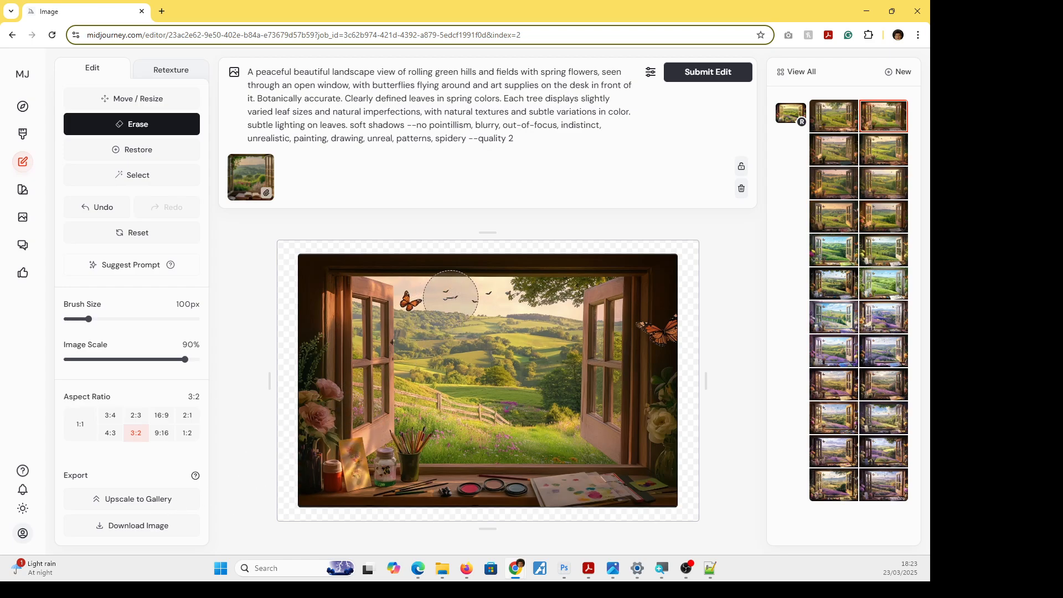
left_click_drag(89, 319, 82, 319)
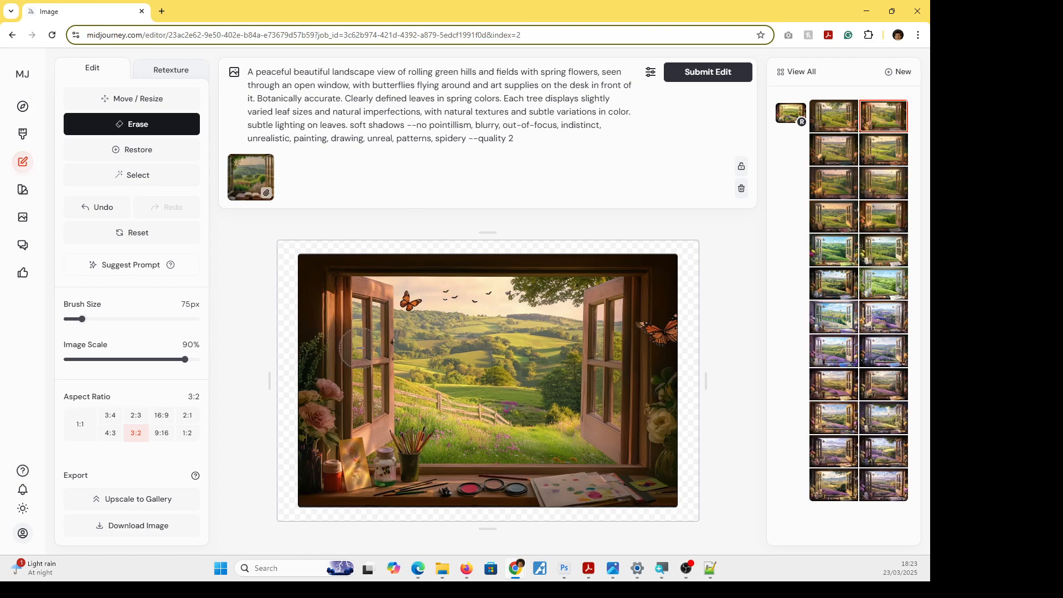
left_click_drag(82, 319, 77, 319)
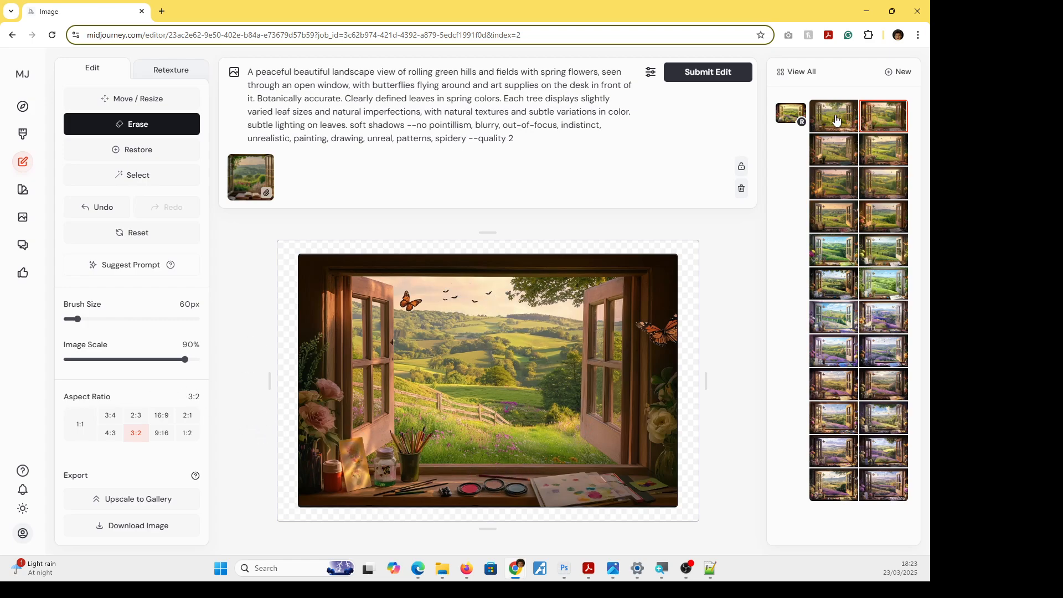
Upscale the selected variation to the gallery and open the upscaled image from the Create page.
left_click(140, 499)
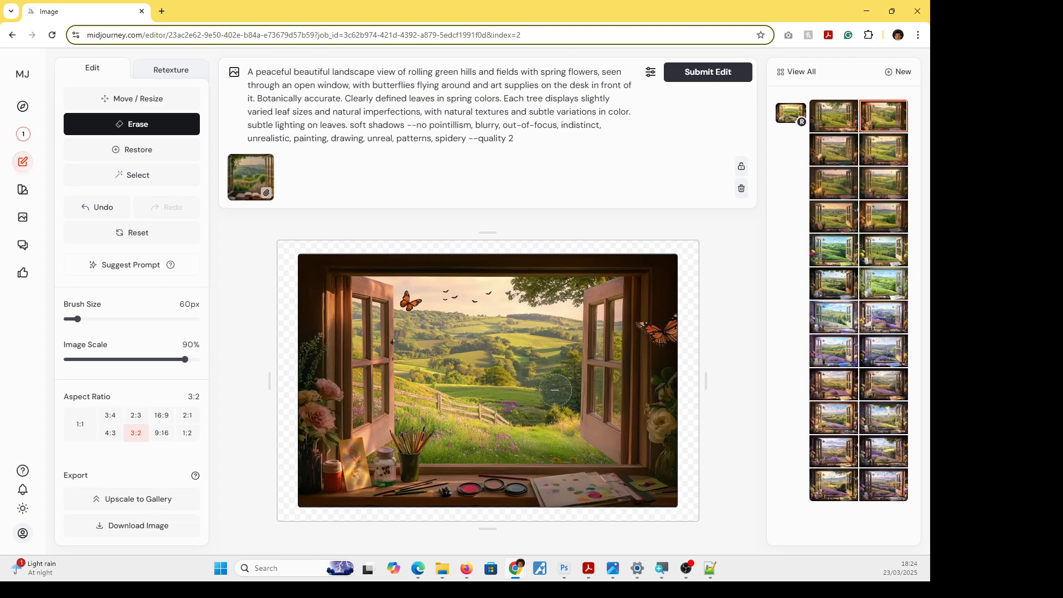
left_click(31, 137)
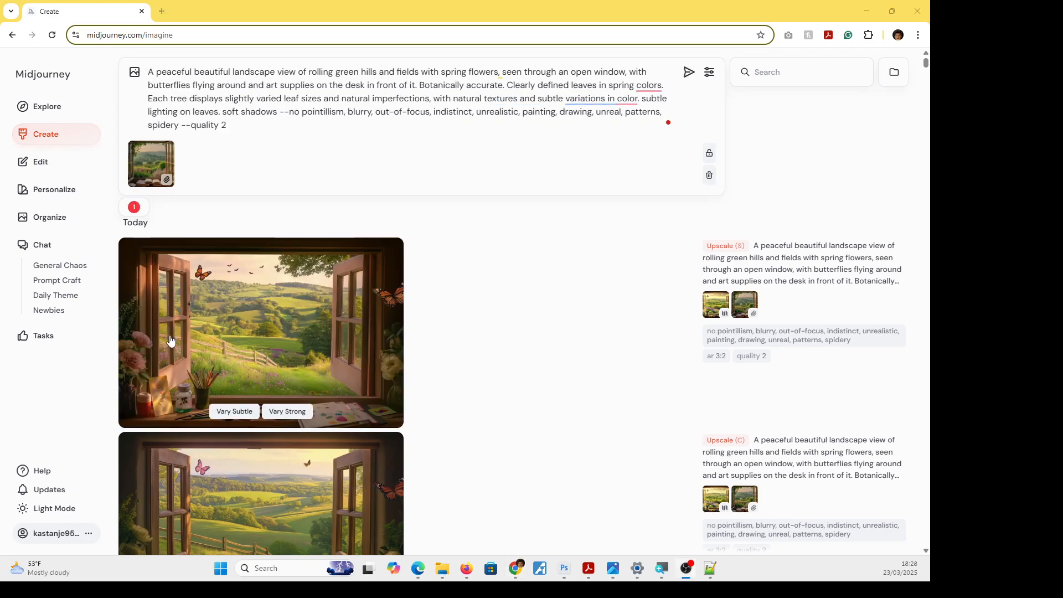
mouse_move(301, 327)
left_click(260, 316)
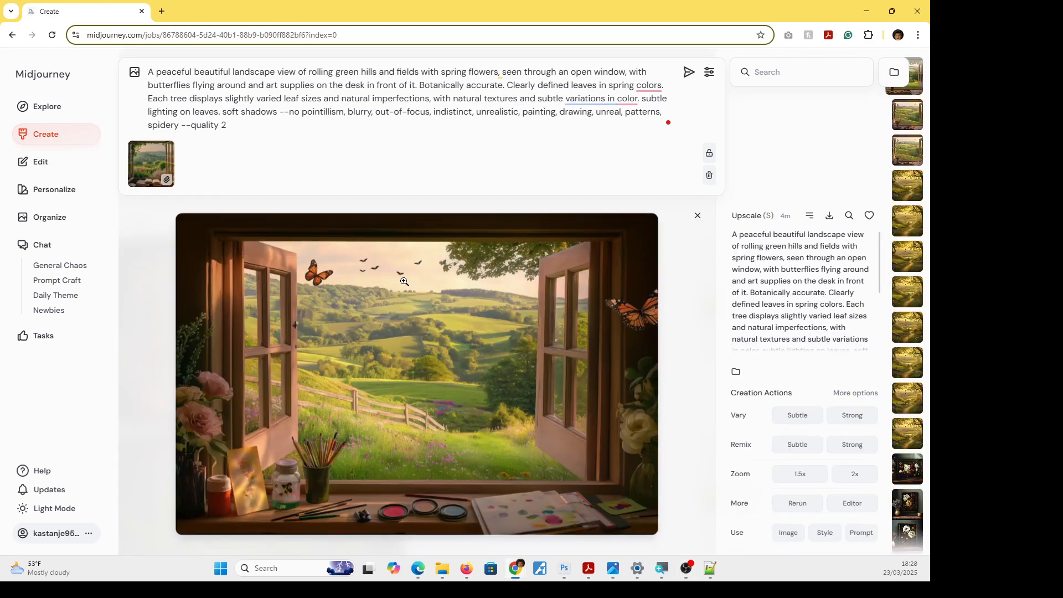
Examine the upscaled image full screen and magnified, checking the hills, fence, butterfly and birds, and return to its detail view.
left_click(398, 306)
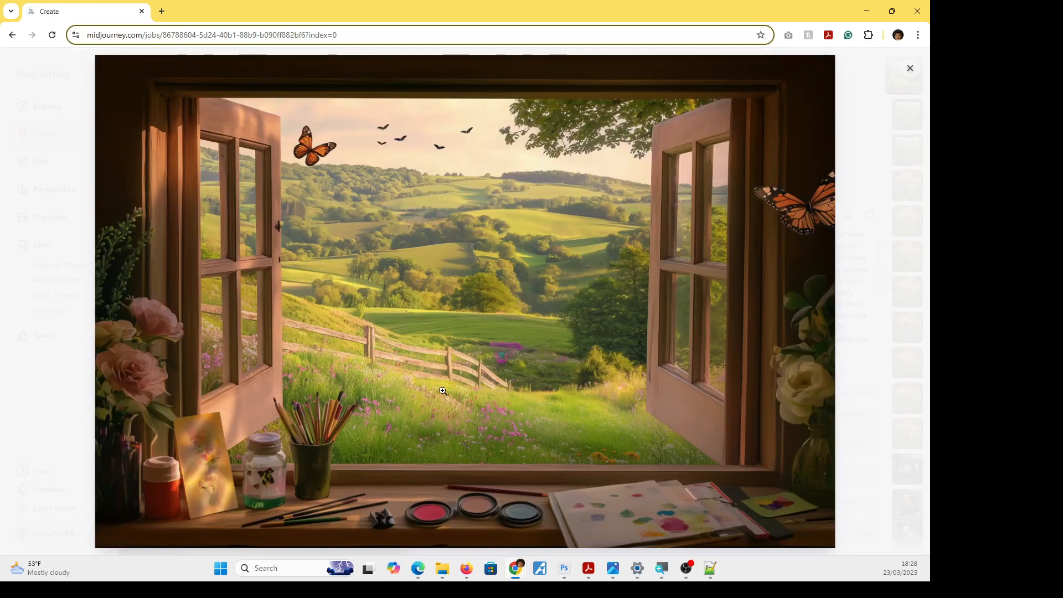
left_click(513, 306)
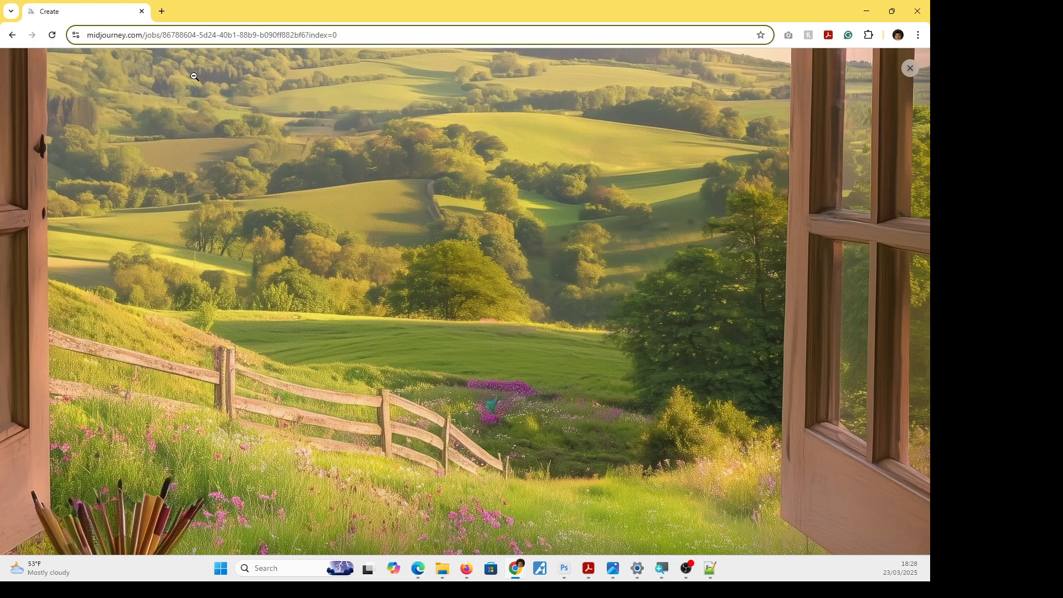
left_click(250, 84)
left_click(413, 179)
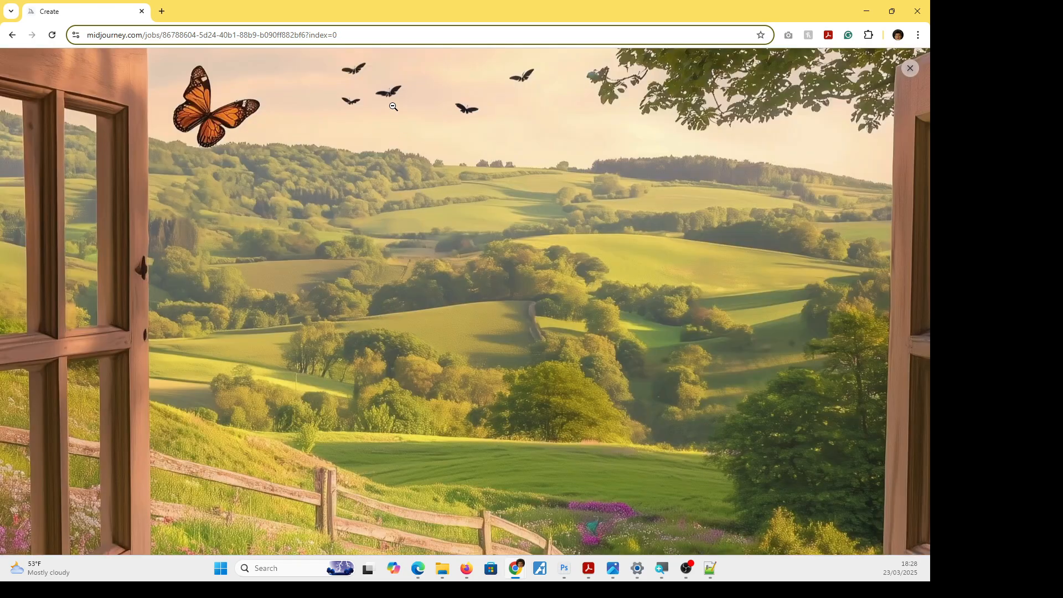
left_click(393, 96)
left_click(404, 141)
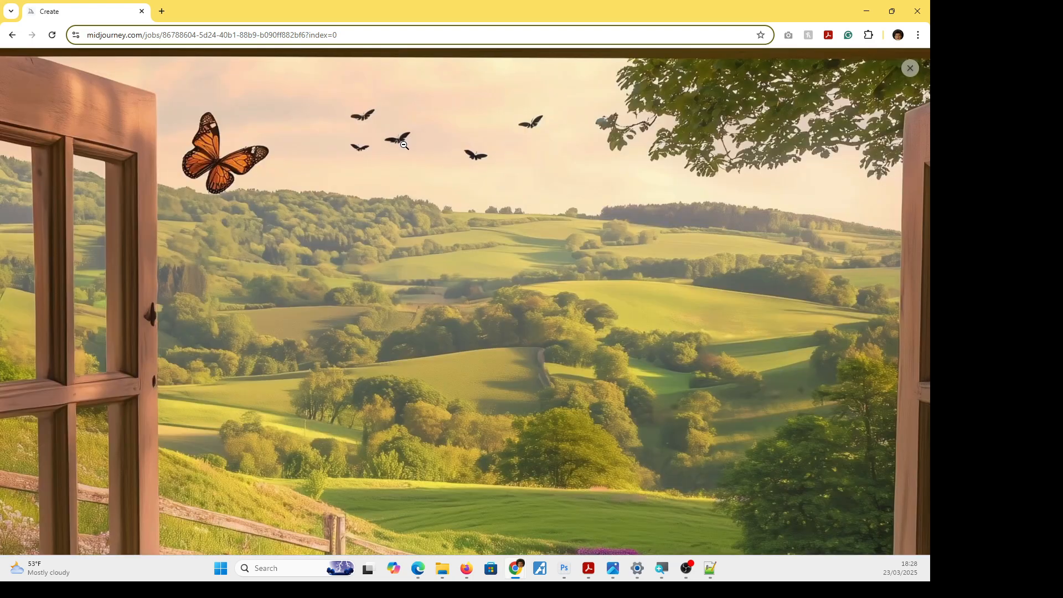
left_click(405, 145)
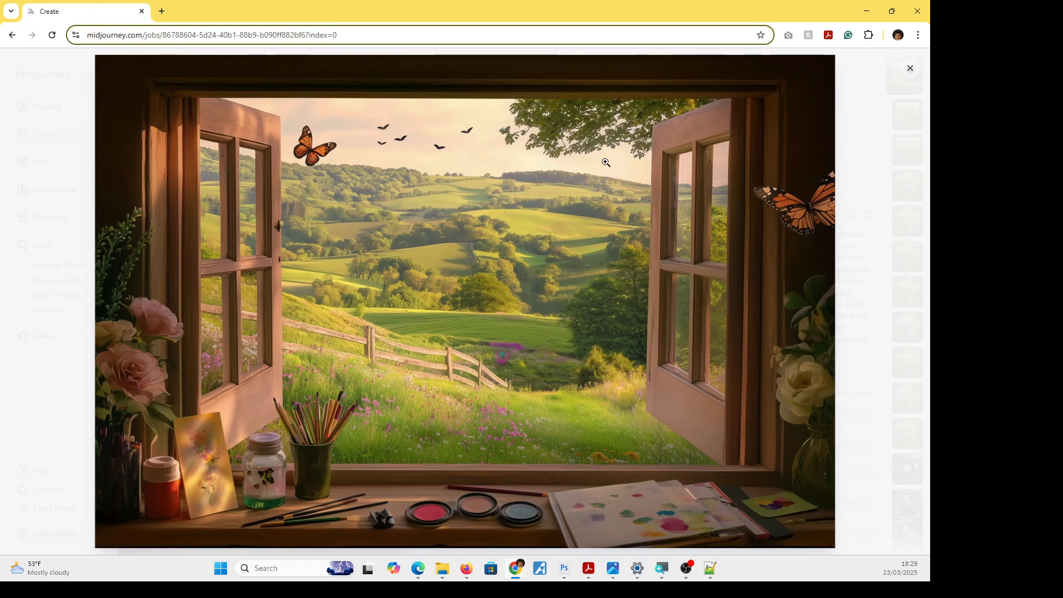
left_click(909, 70)
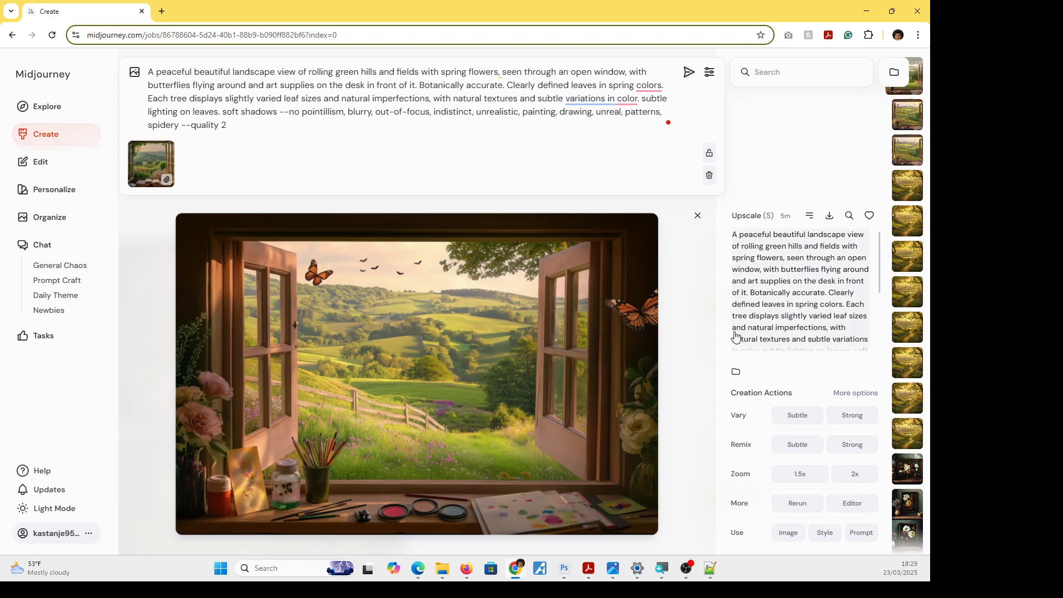
Change the generation speed from Relax to Fast.
left_click(709, 72)
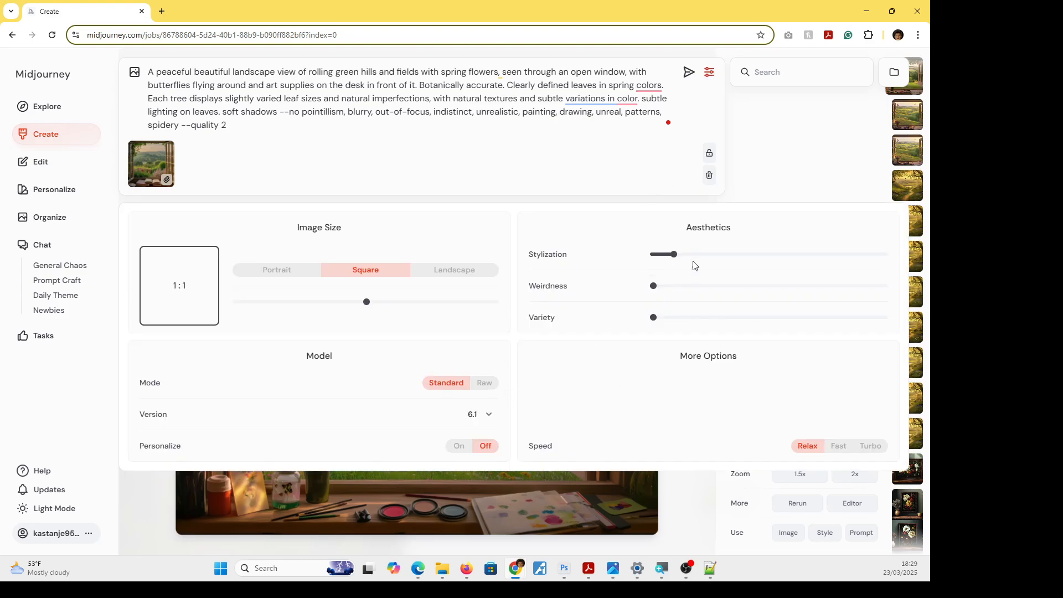
left_click(838, 446)
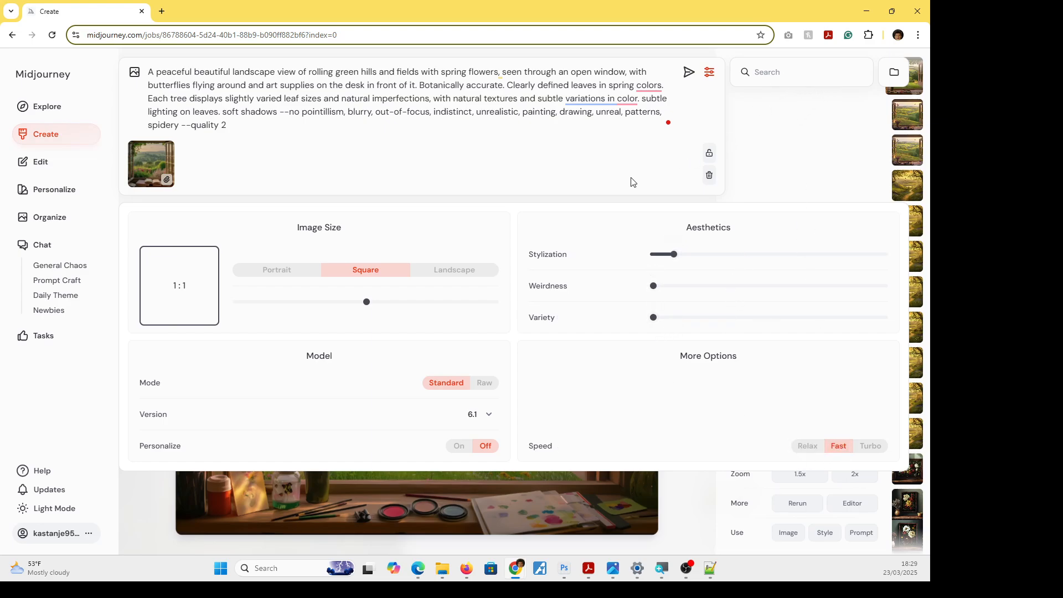
left_click(680, 495)
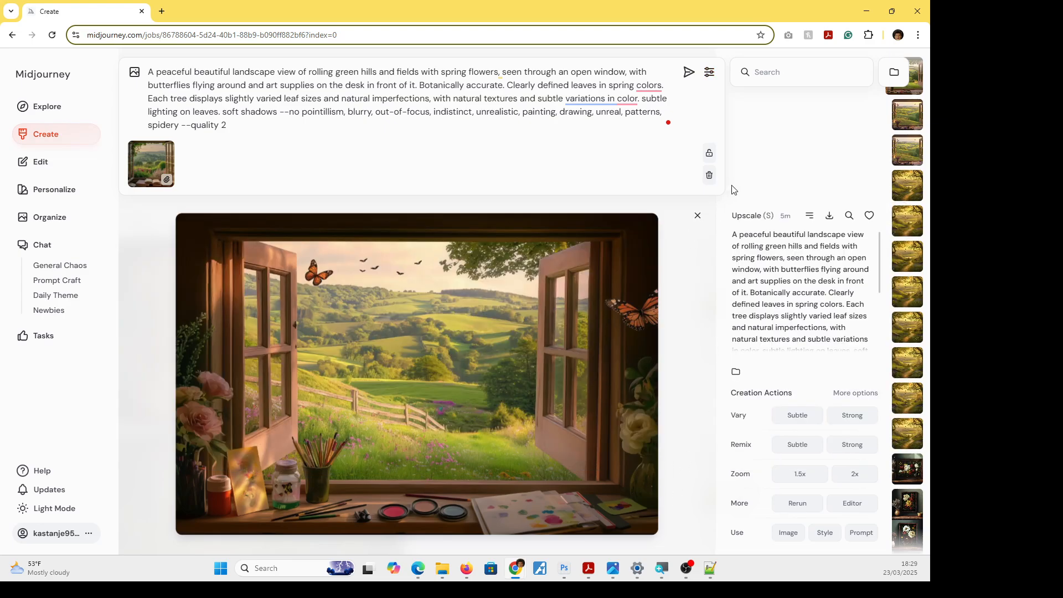
Open the source retexture from which the upscaled image was made.
mouse_move(754, 217)
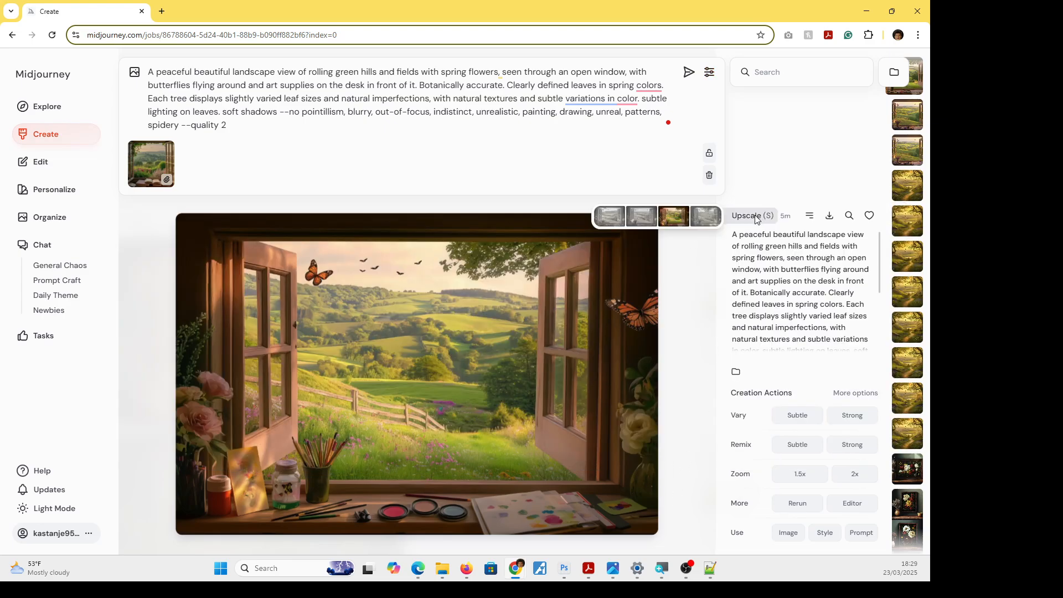
left_click(675, 221)
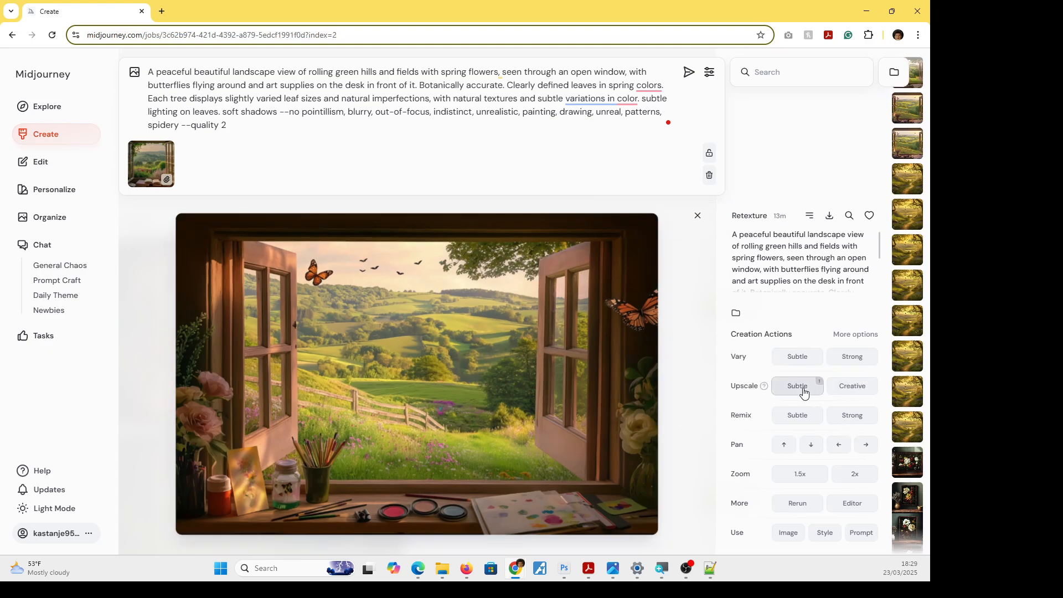
Run a Creative upscale of the source retexture and open the finished upscale from the Organize page.
left_click(852, 387)
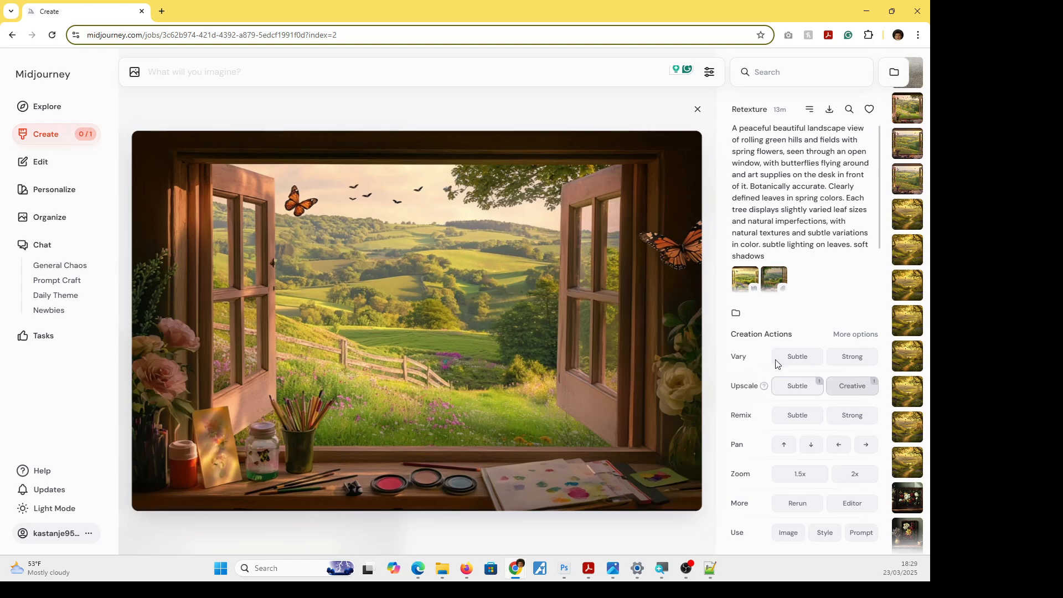
left_click(56, 219)
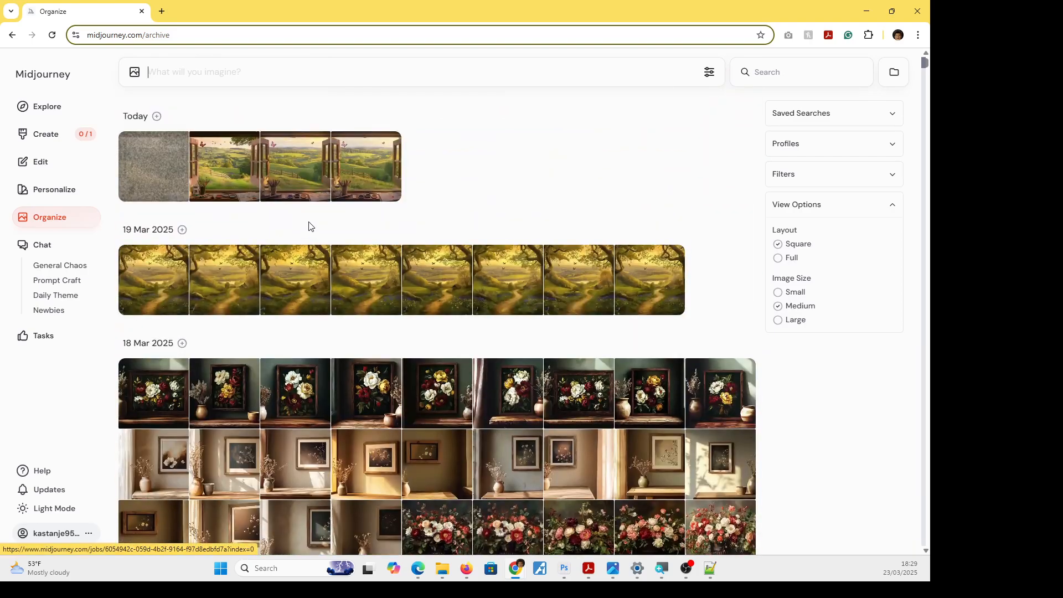
left_click(142, 161)
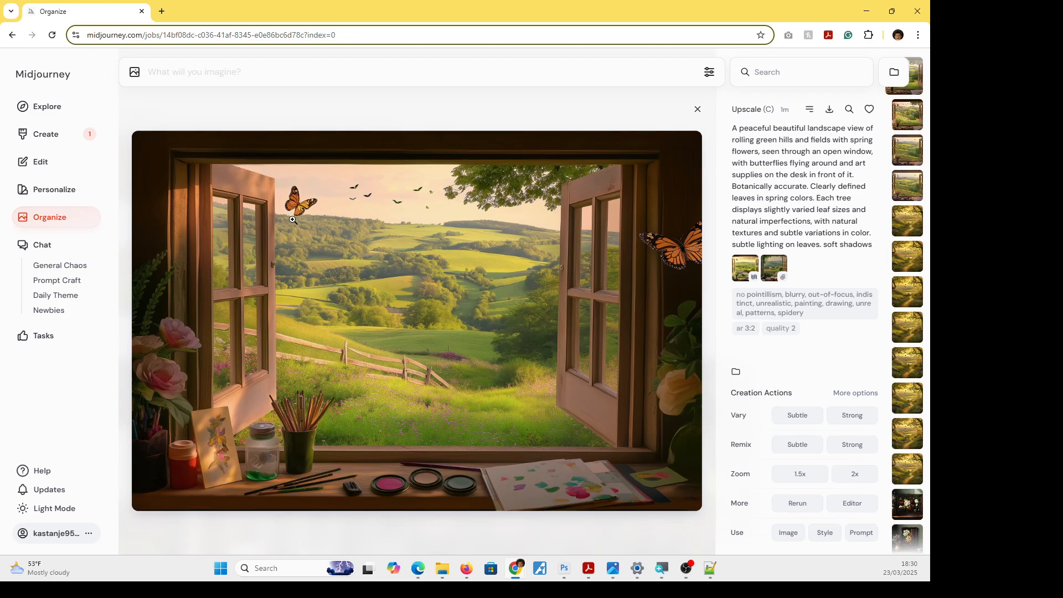
Examine the creative upscale full screen and magnified, checking the birds, butterfly, hills, fence and meadow flowers, and return to its detail view.
left_click(373, 201)
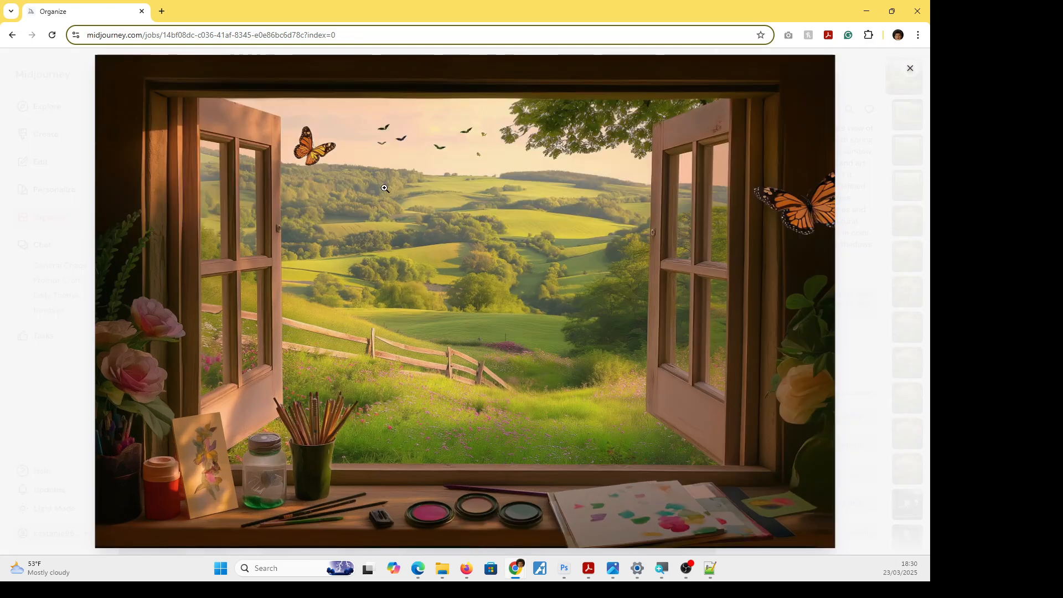
left_click(415, 138)
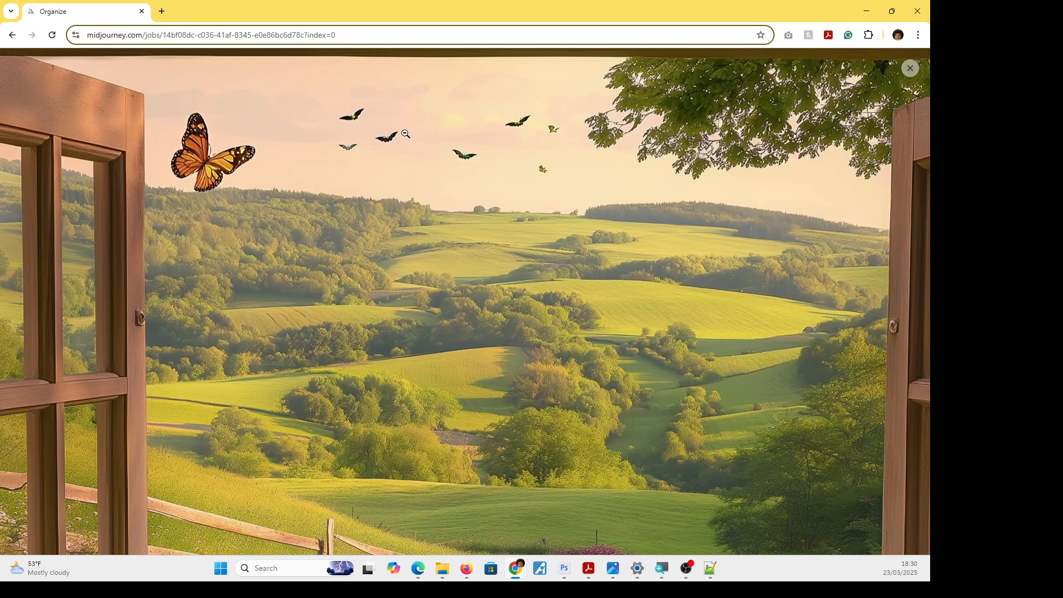
left_click(405, 134)
left_click(405, 135)
left_click(405, 135)
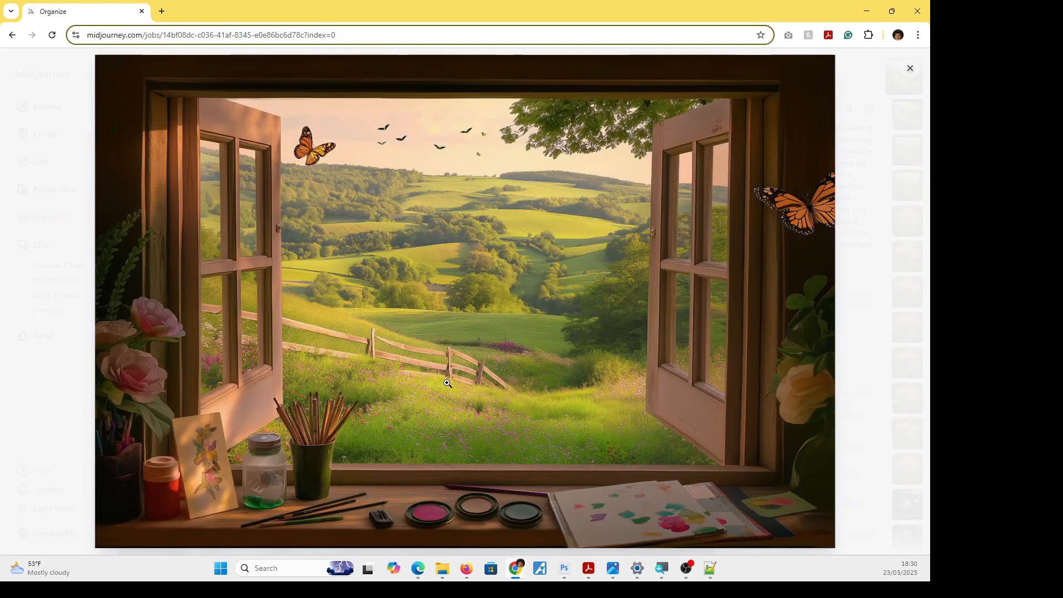
left_click(468, 426)
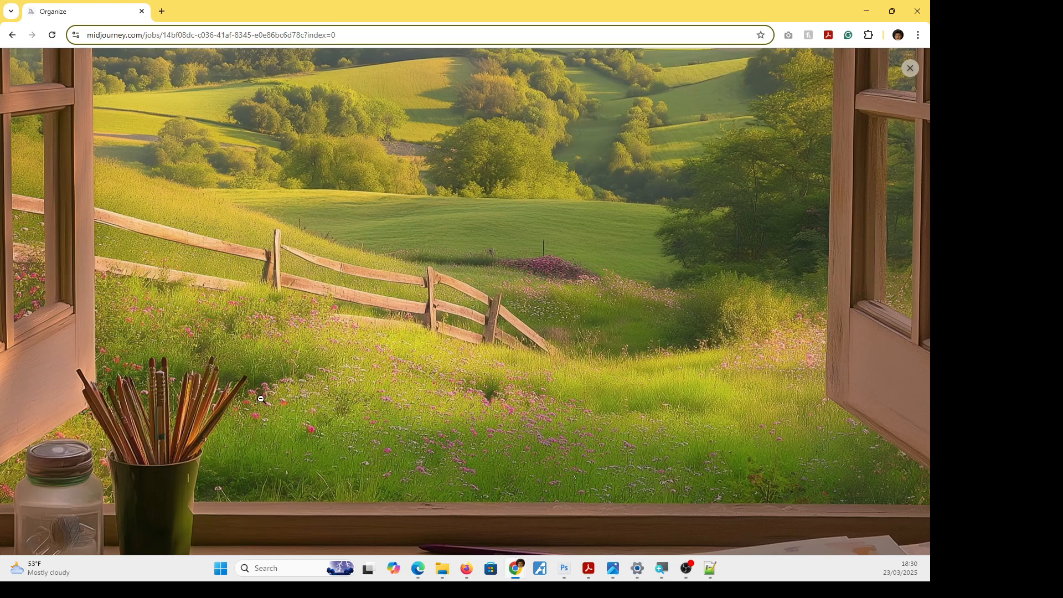
left_click(408, 397)
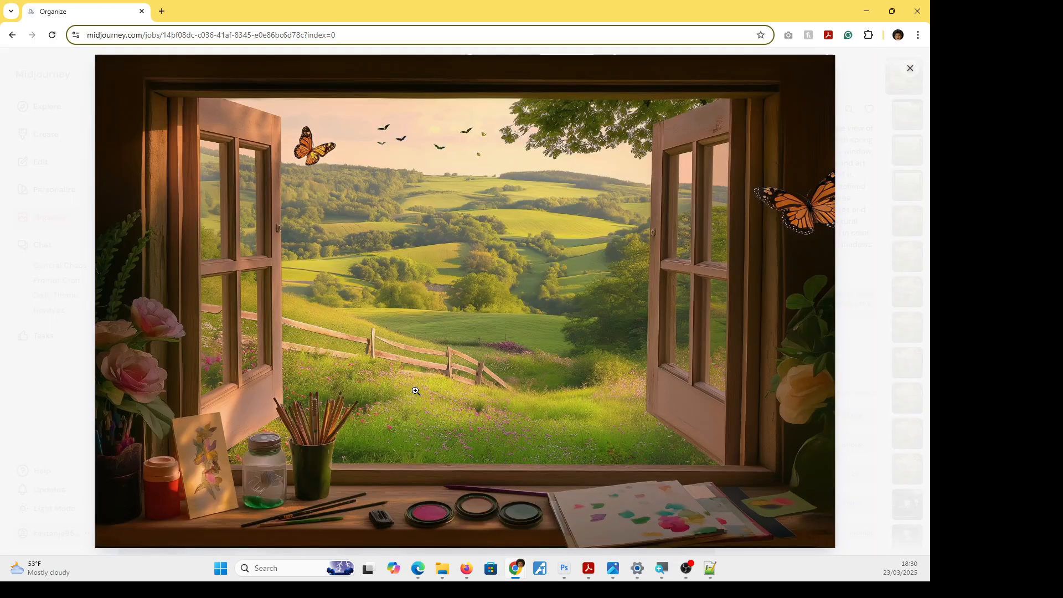
left_click(452, 429)
left_click(461, 424)
left_click(910, 68)
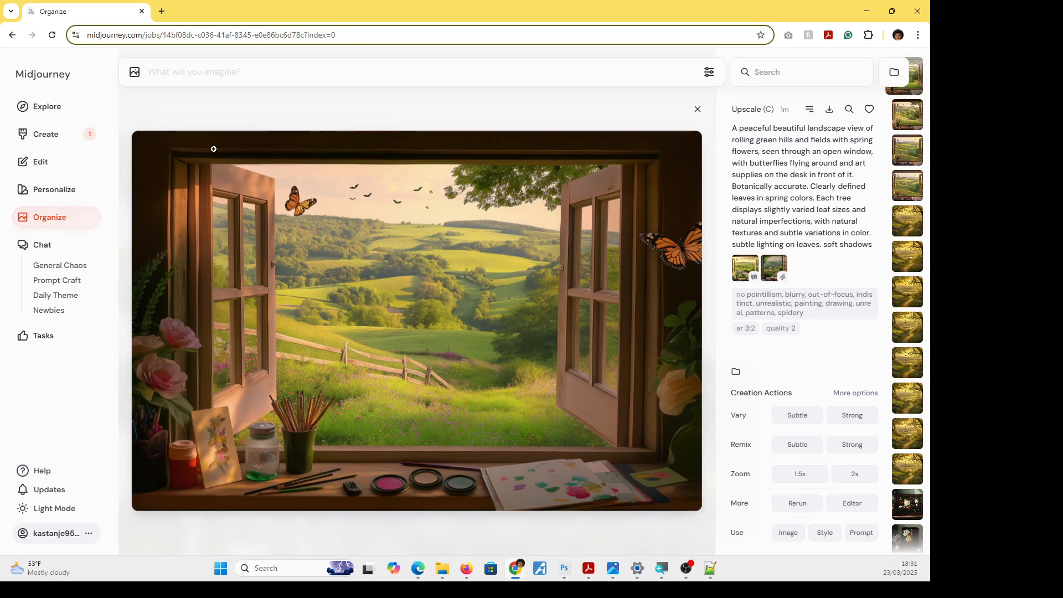
Return to the image editor with the retextured open-window landscape.
left_click(55, 162)
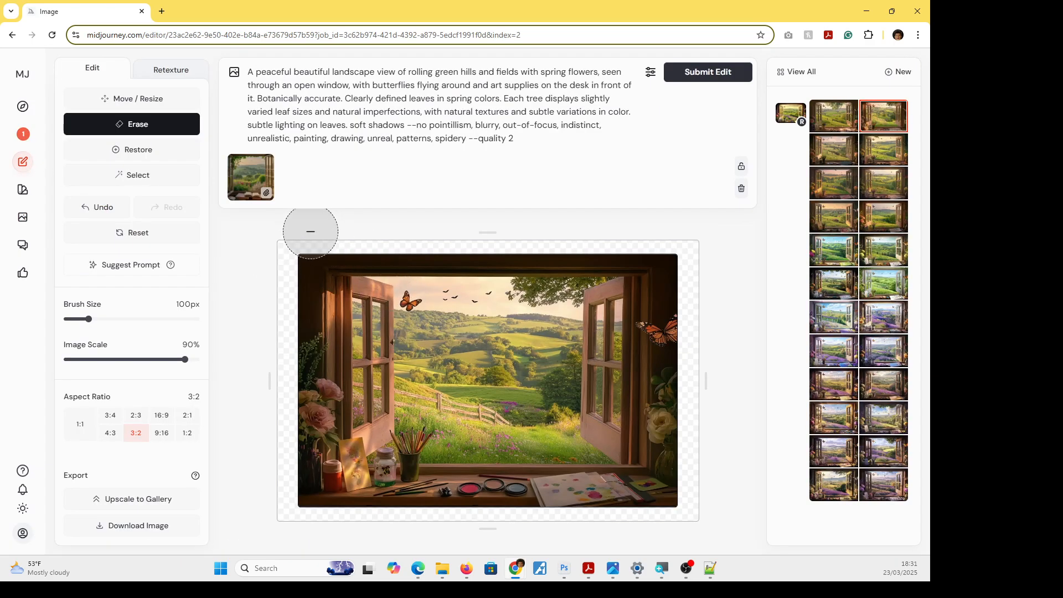